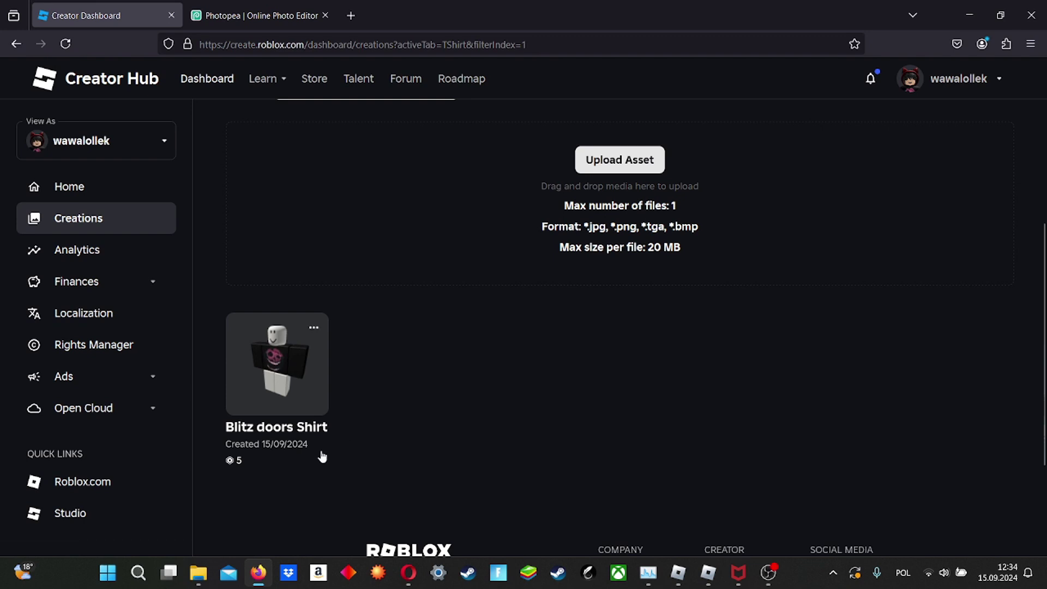
pyautogui.scroll(3, 434, 387)
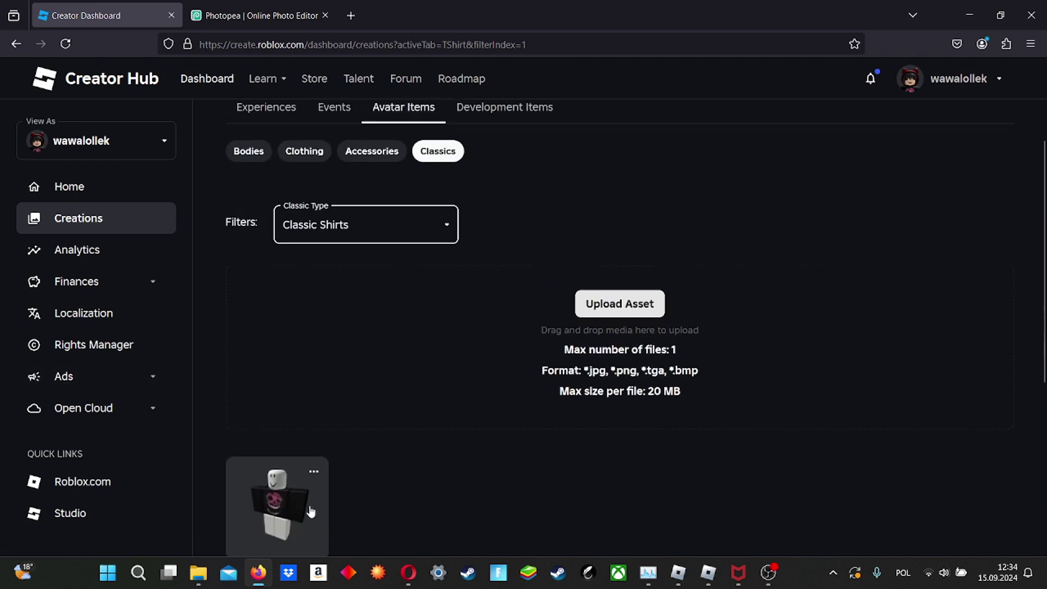
pyautogui.scroll(-1, 338, 407)
pyautogui.scroll(3, 335, 381)
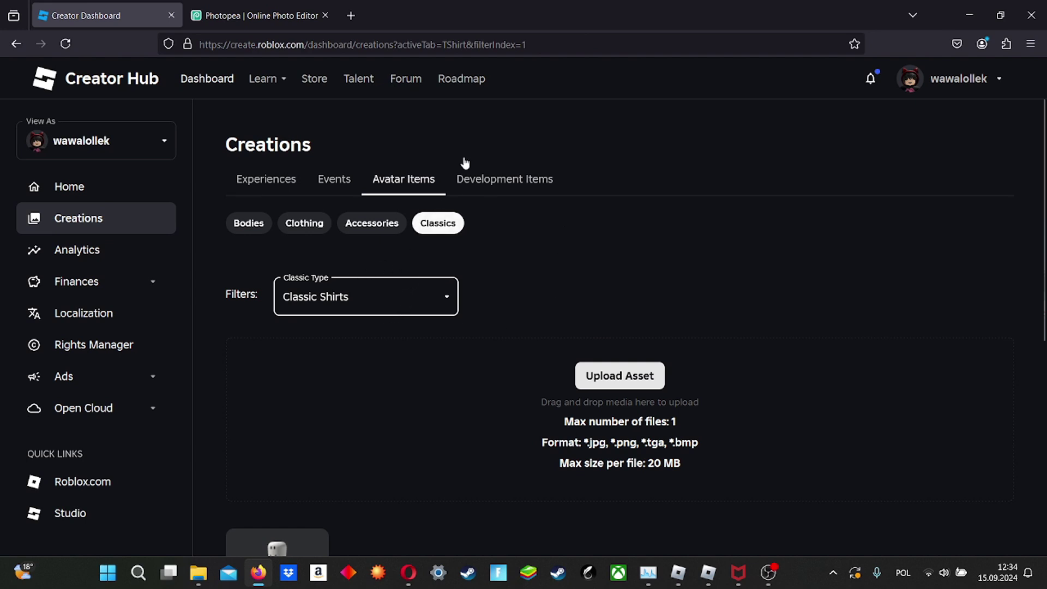
# Search the web for "tamplate-shirt roblox" in a new tab and open Roblox's Classic Clothing documentation page
pyautogui.hotkey('ctrl', 't')
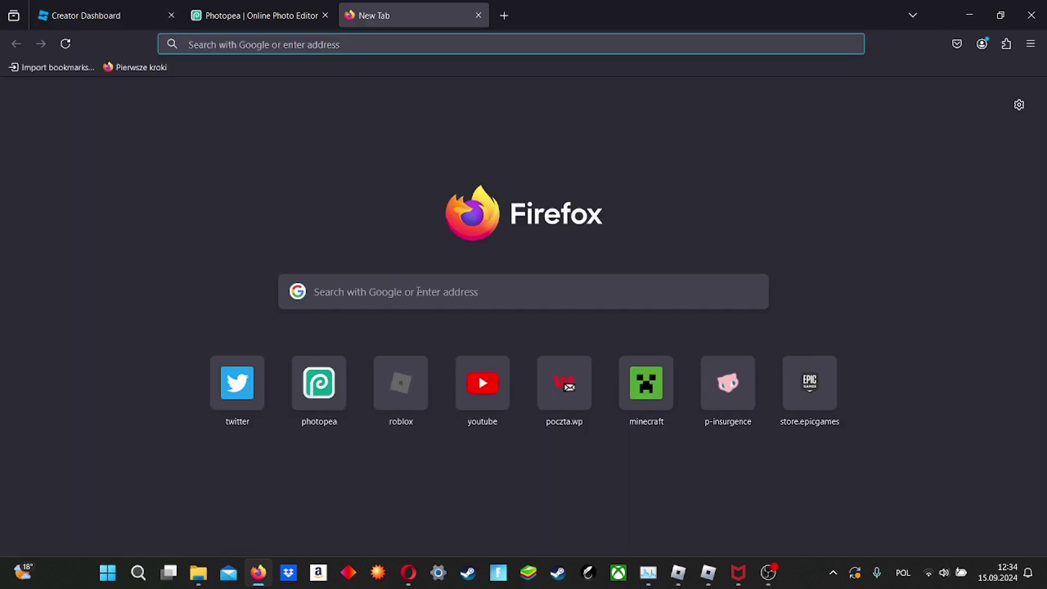
pyautogui.click(418, 291)
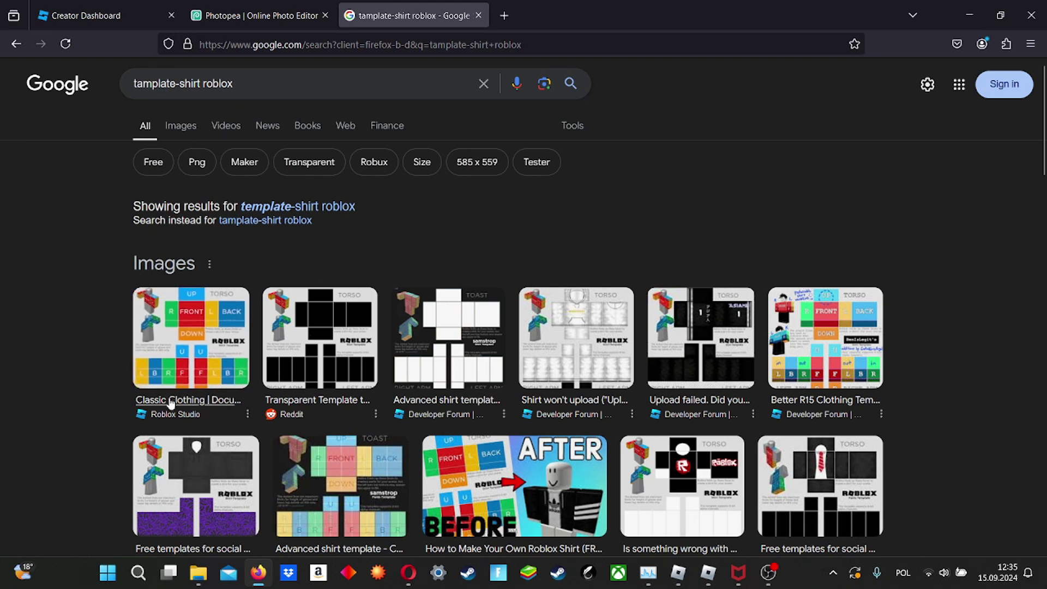
pyautogui.click(199, 416)
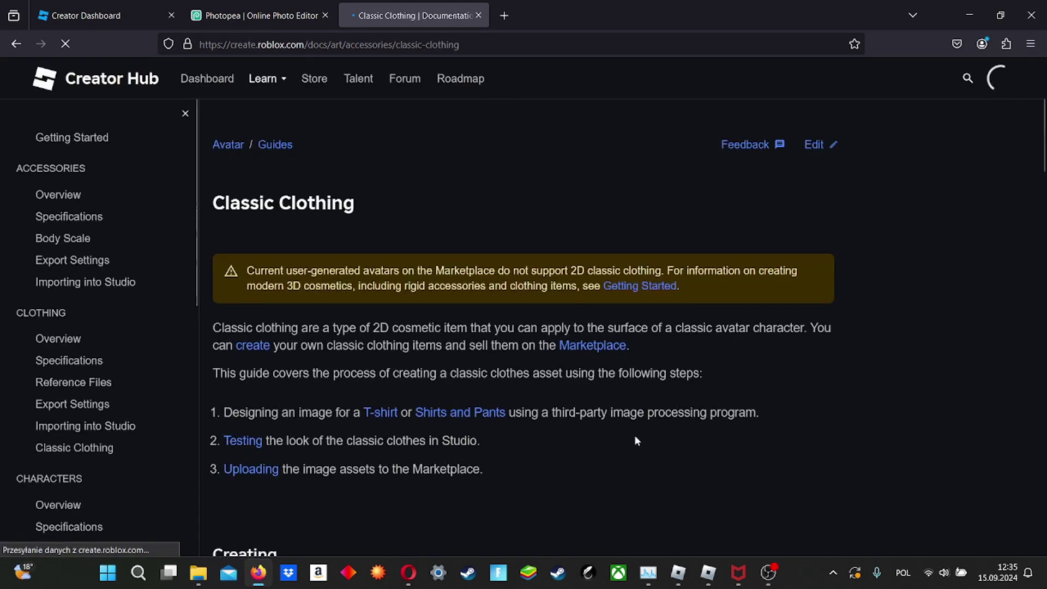
# Find the shirt template image in the Shirts and Pants section and bring up its image options
pyautogui.scroll(-10, 634, 434)
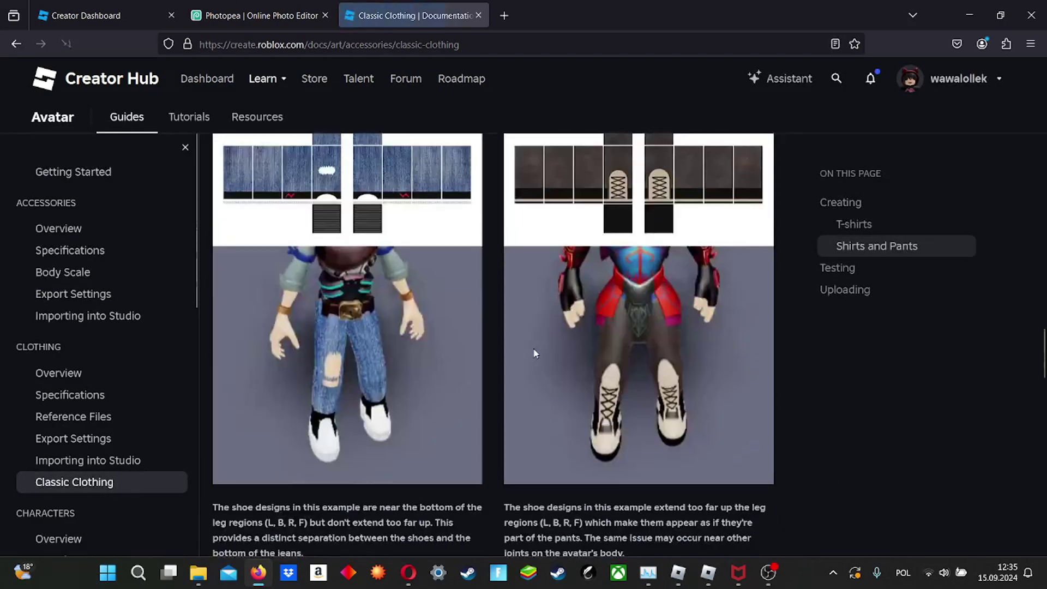
pyautogui.scroll(-3, 602, 331)
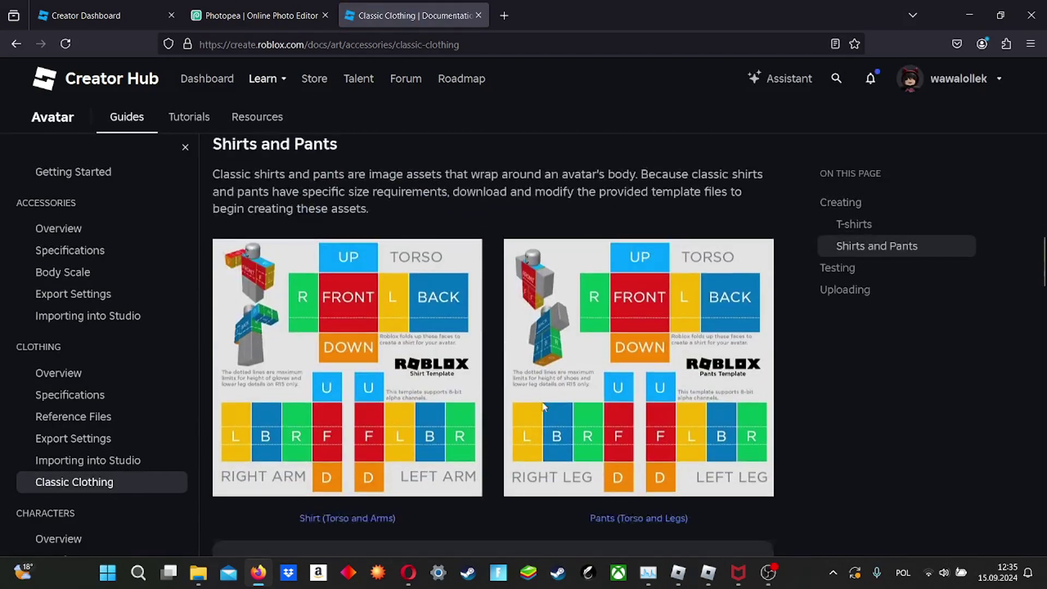
pyautogui.scroll(2, 519, 319)
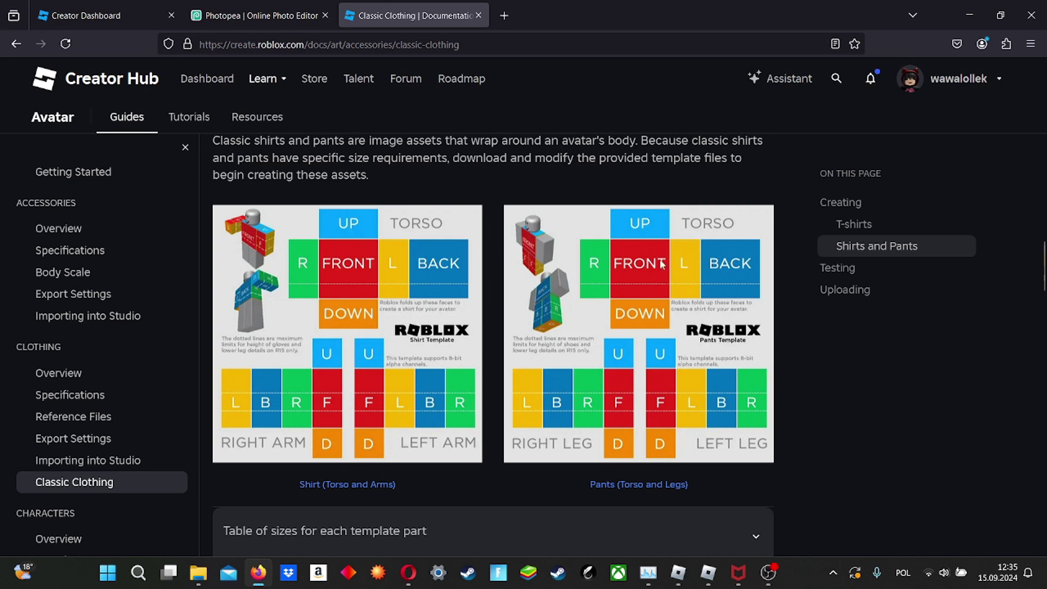
pyautogui.scroll(1, 661, 266)
pyautogui.scroll(-1, 301, 304)
pyautogui.rightClick(323, 284)
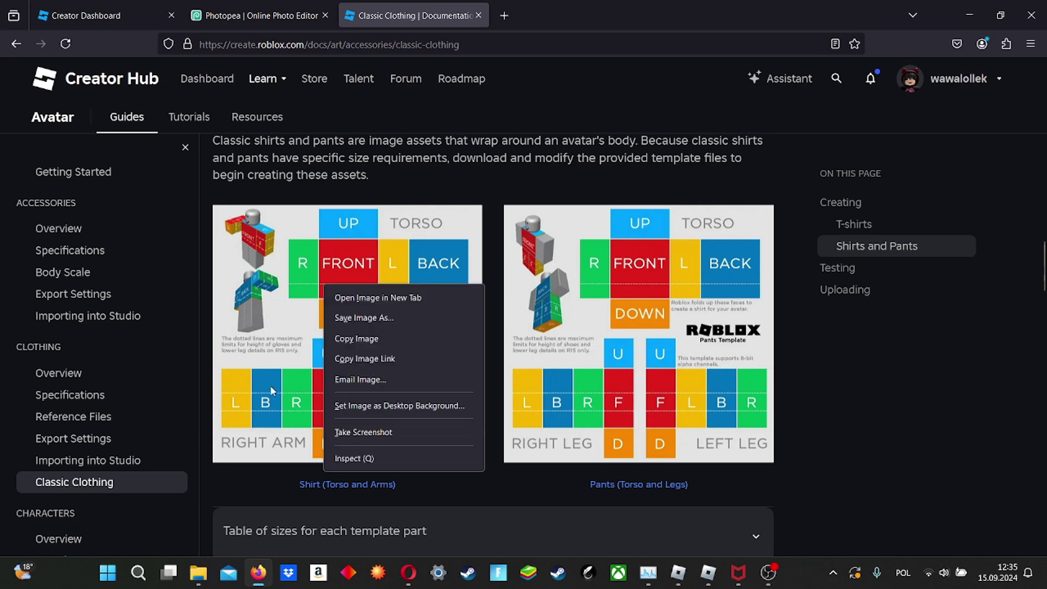
# Switch to Photopea and accept its privacy choices
pyautogui.click(275, 21)
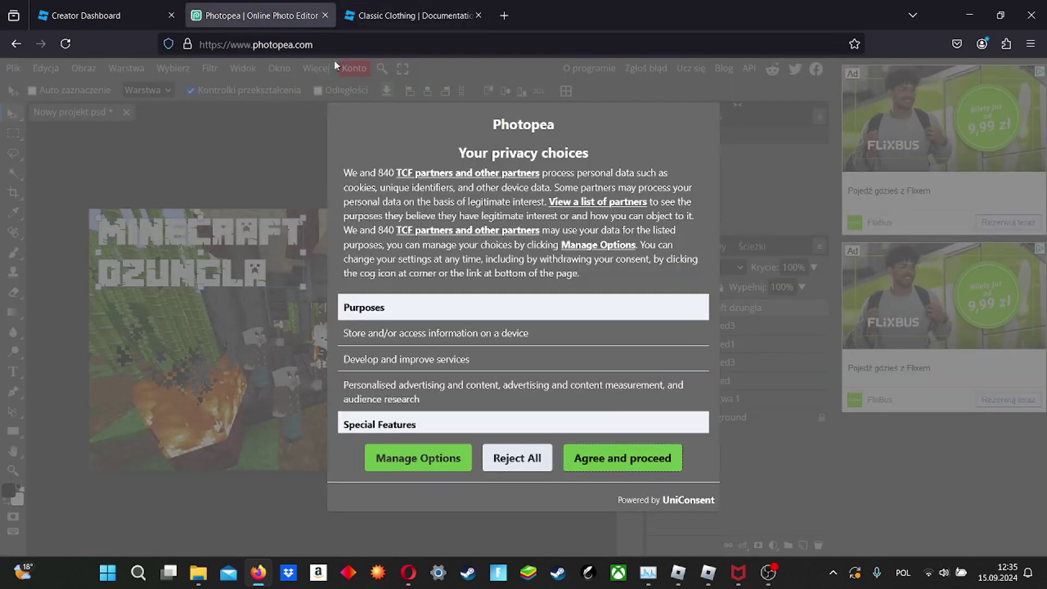
pyautogui.click(619, 457)
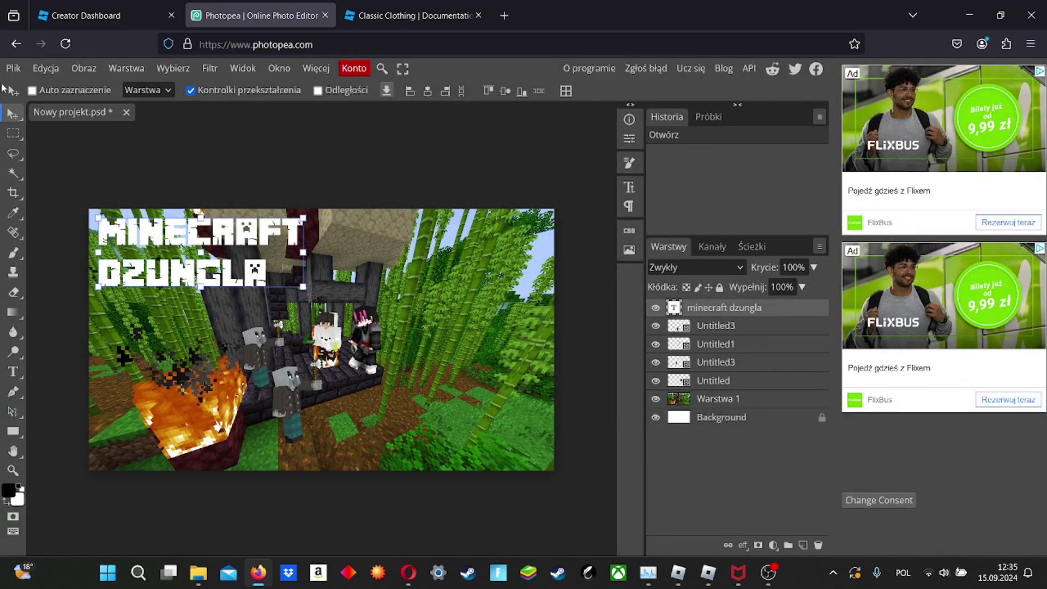
pyautogui.click(13, 68)
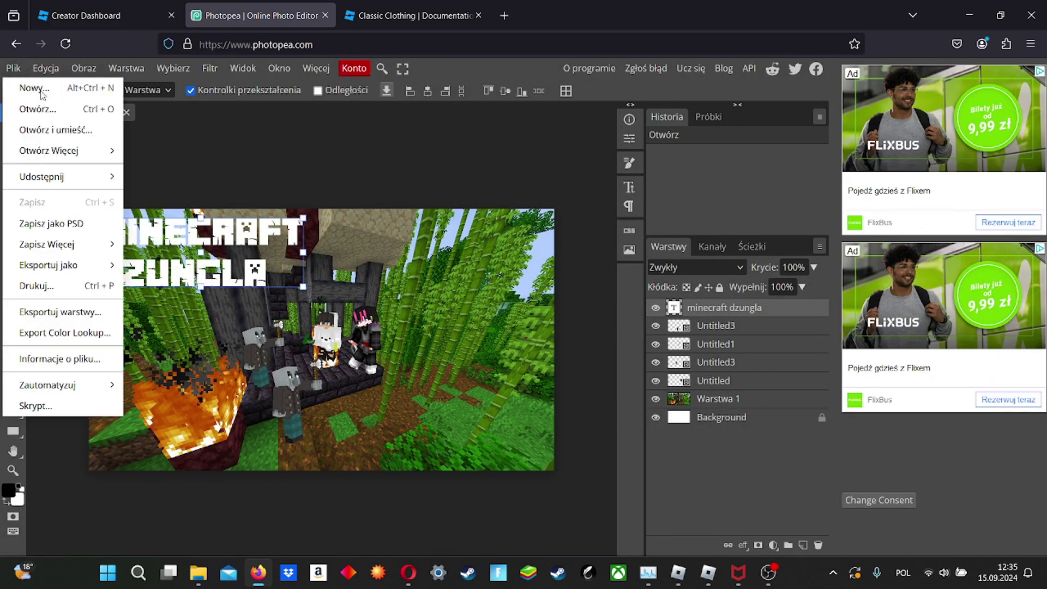
pyautogui.click(35, 88)
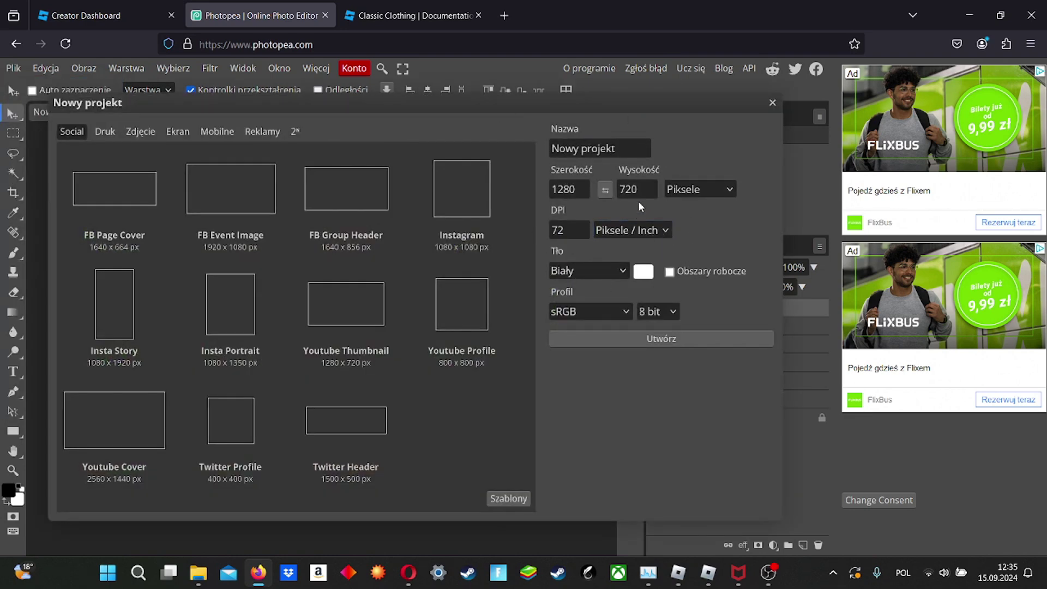
pyautogui.doubleClick(570, 190)
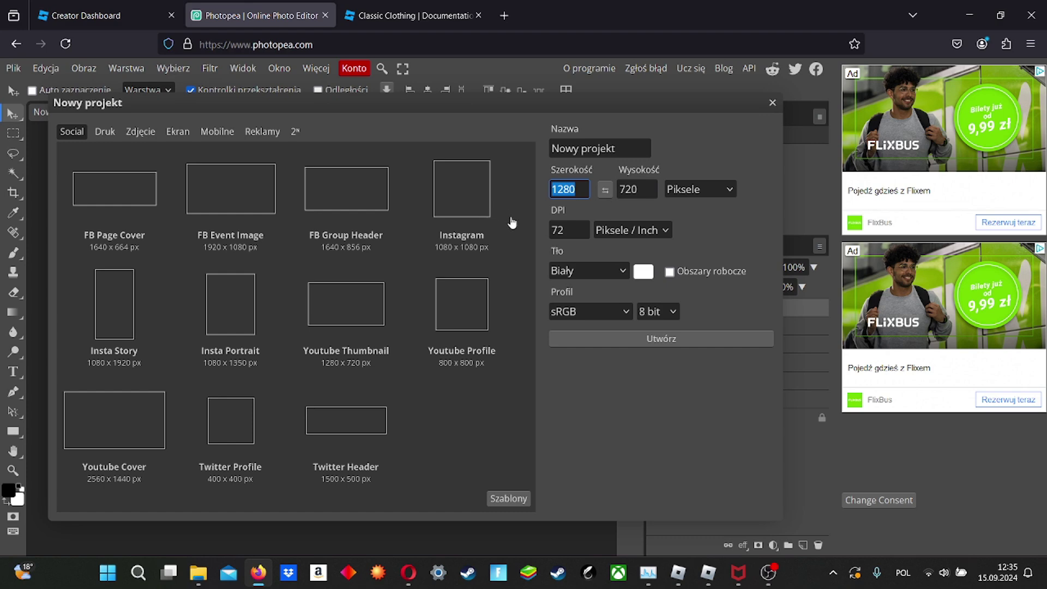
pyautogui.click(683, 338)
# Reload Photopea, leaving the open projects unsaved, and open the Template-Shirts-R15 image from the computer
pyautogui.click(9, 47)
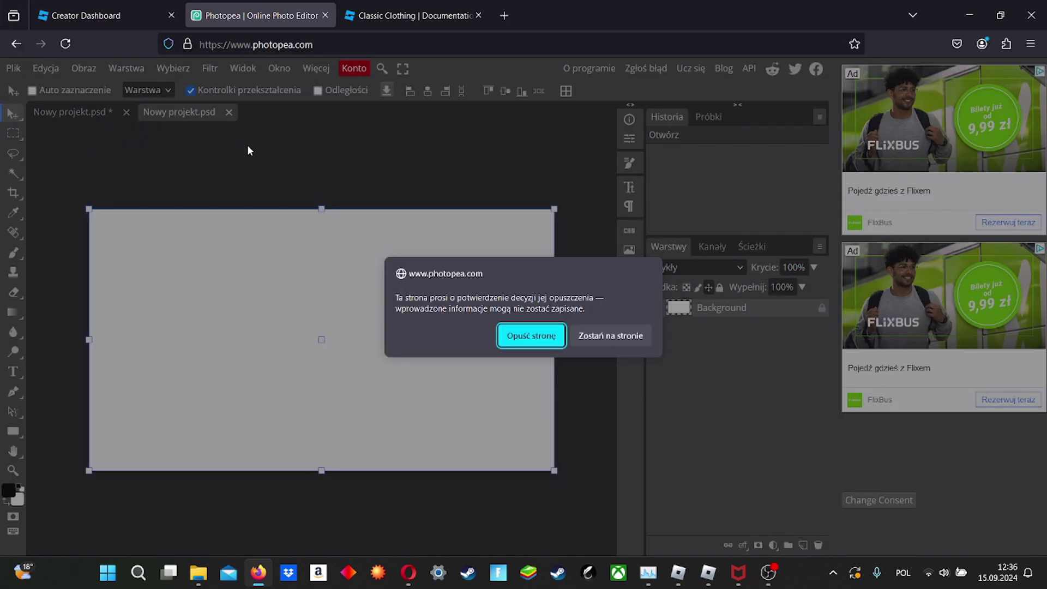
pyautogui.click(528, 335)
pyautogui.click(344, 368)
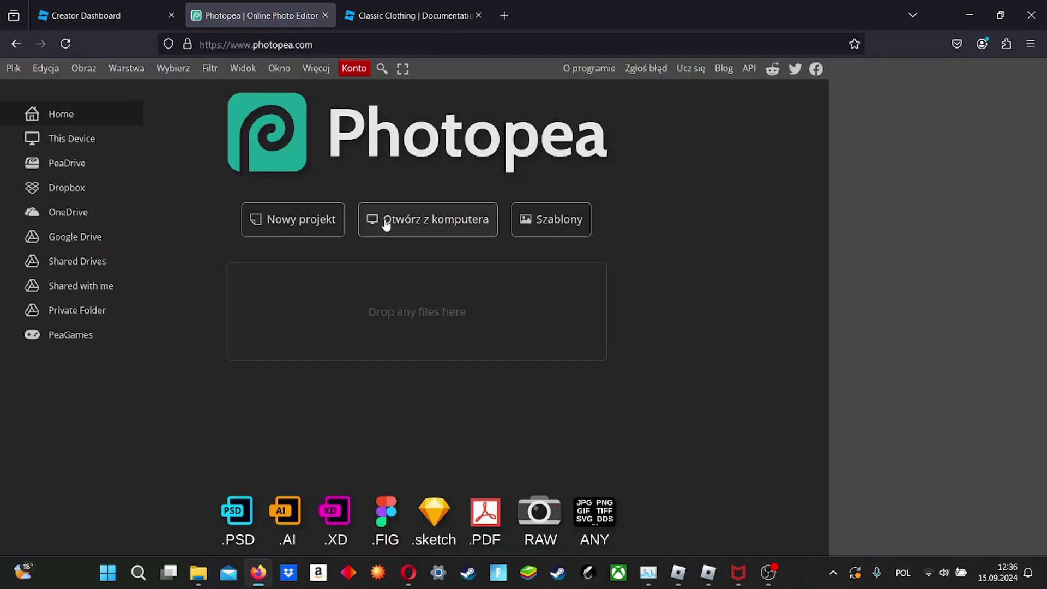
pyautogui.click(385, 225)
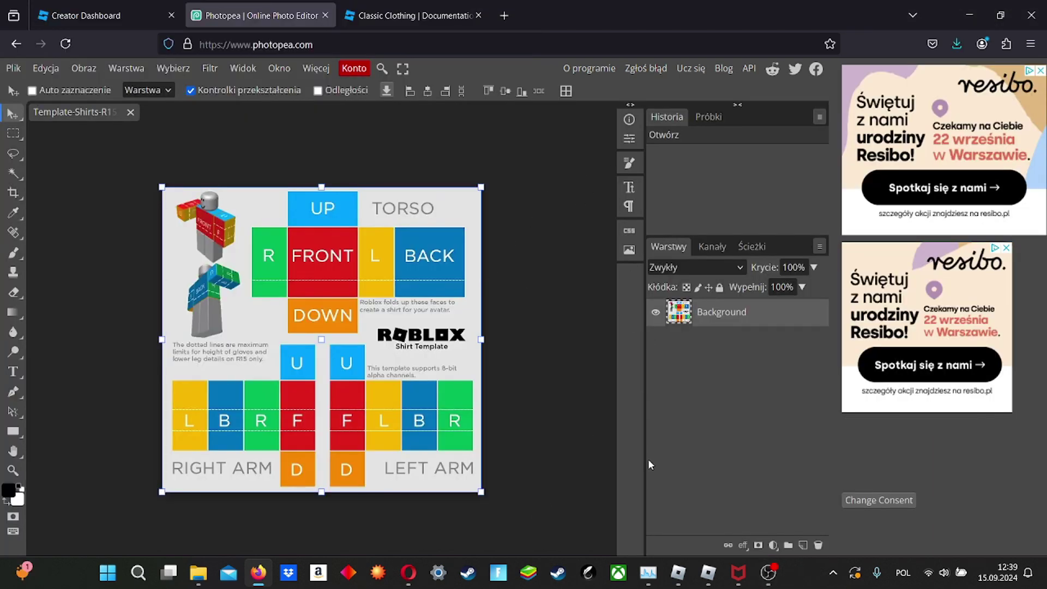
# Search the web for "barcelona t shirts" in a new tab
pyautogui.click(504, 15)
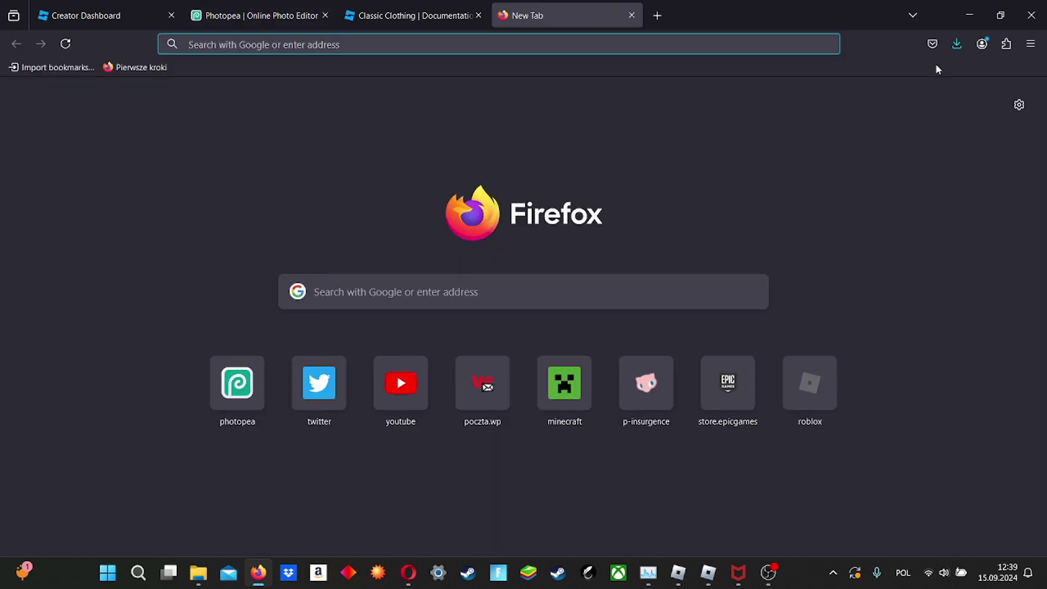
pyautogui.click(618, 280)
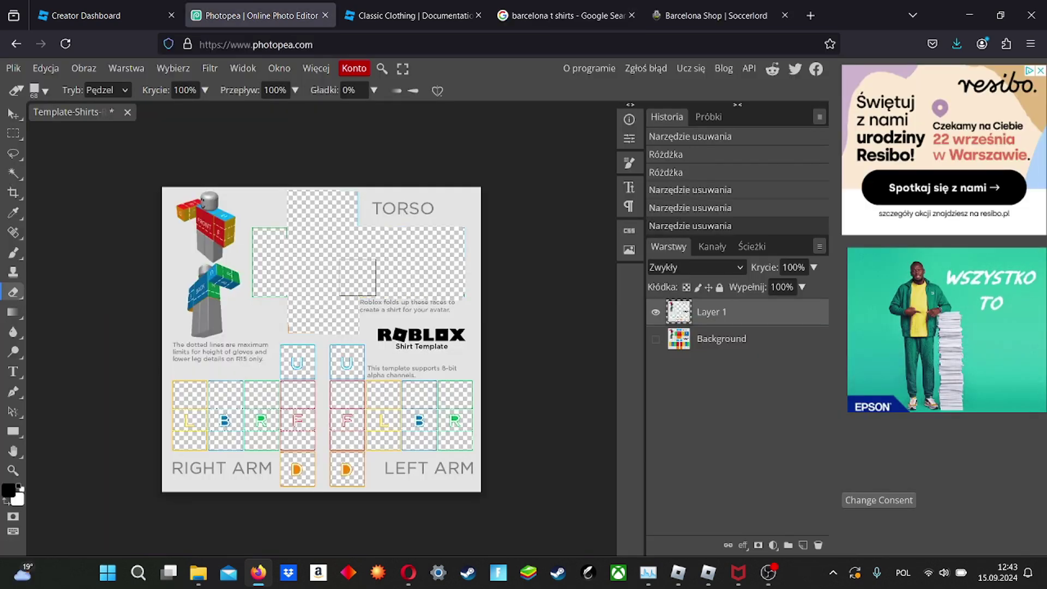
# Erase inside the template's torso area on Layer 1 and on the hidden Background layer
pyautogui.click(358, 278)
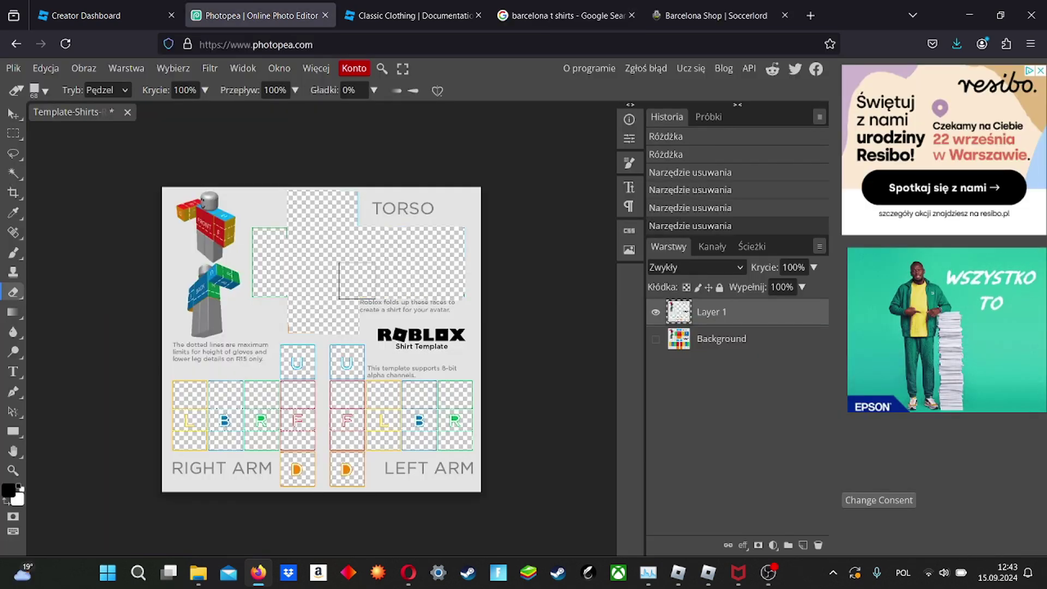
pyautogui.click(358, 279)
pyautogui.click(679, 348)
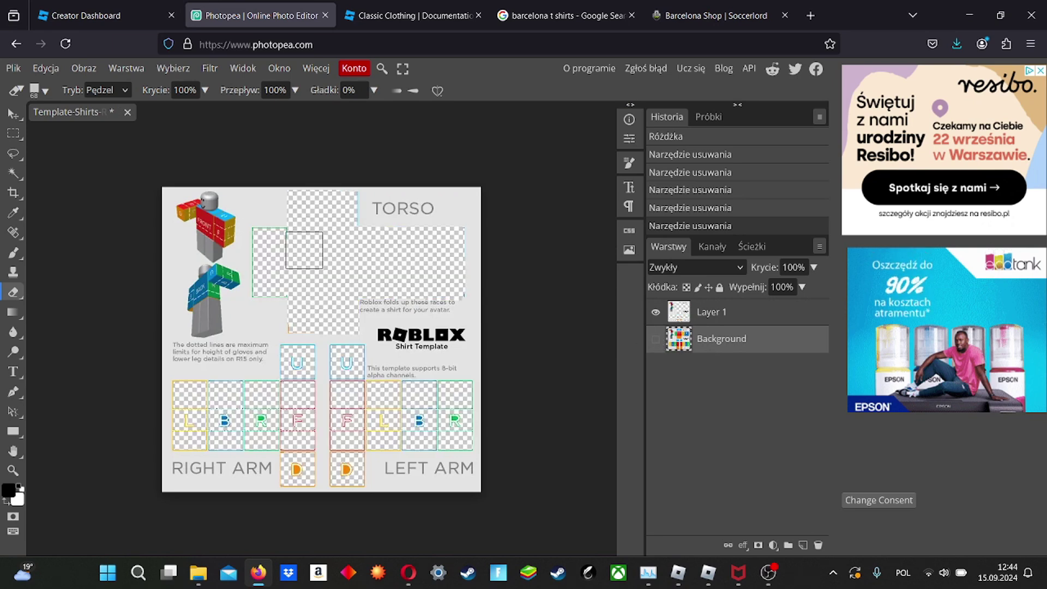
pyautogui.click(286, 244)
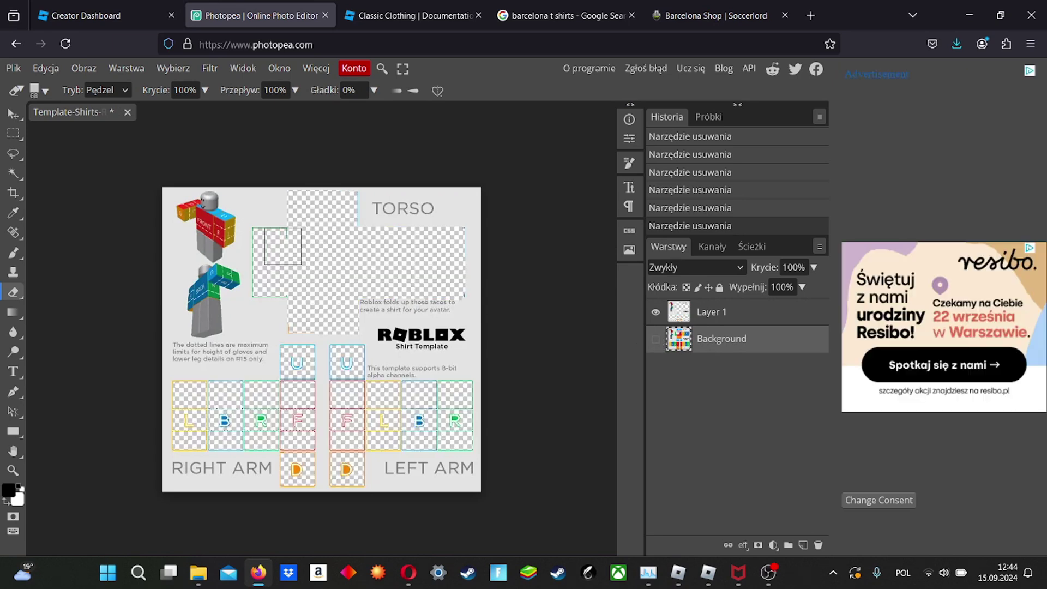
# Compare Layer 1 and the Background by toggling their visibility, leaving only Layer 1 shown
pyautogui.click(656, 340)
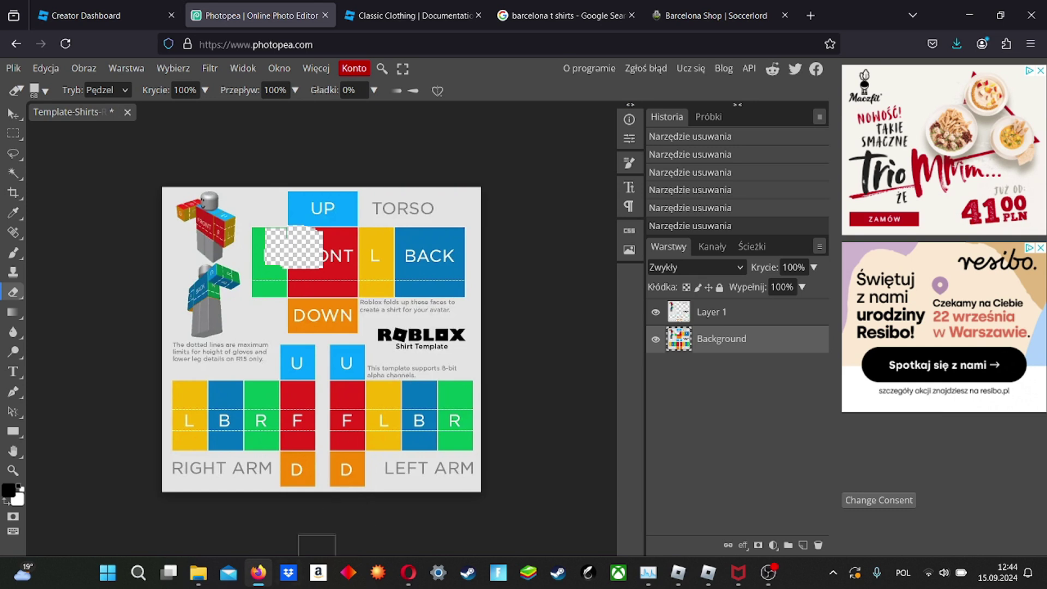
pyautogui.moveTo(194, 585)
pyautogui.click(655, 312)
pyautogui.click(654, 339)
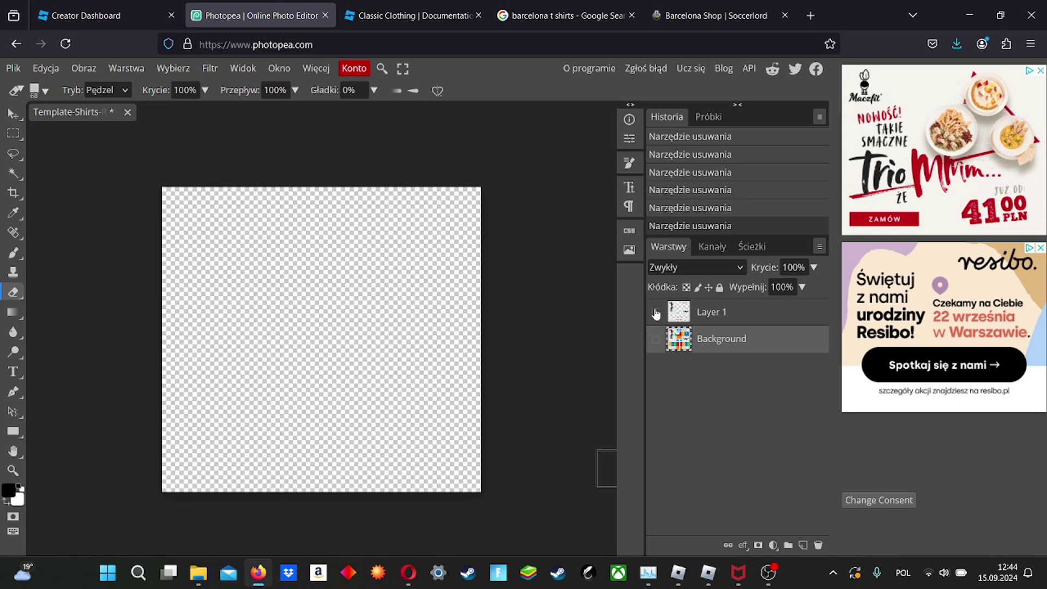
pyautogui.click(656, 312)
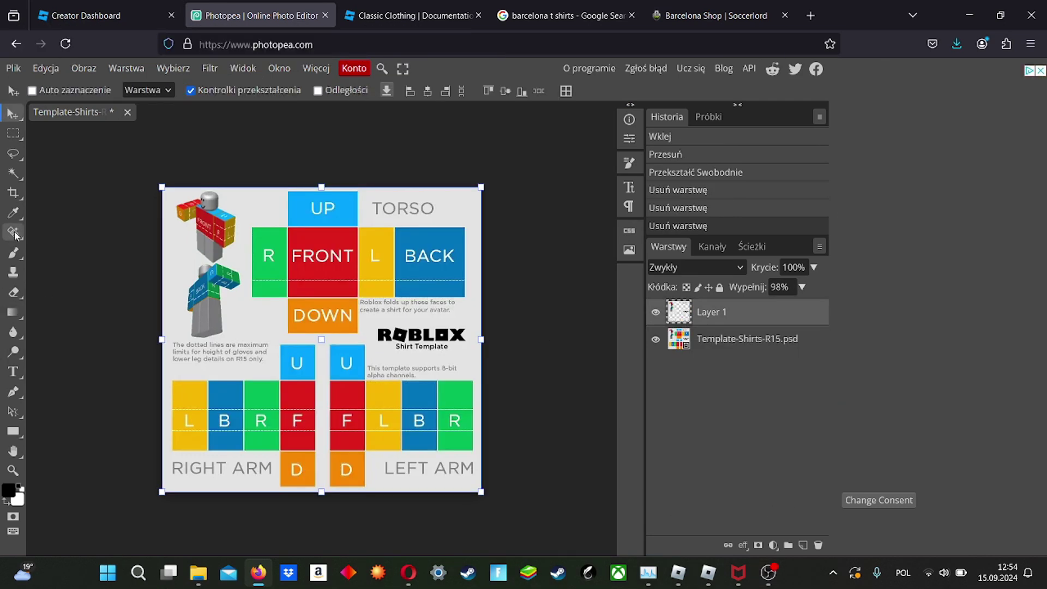
# Activate the Brush tool for colouring the shirt template and select the lower Koszulka_Spain_24_Home layer
pyautogui.click(13, 255)
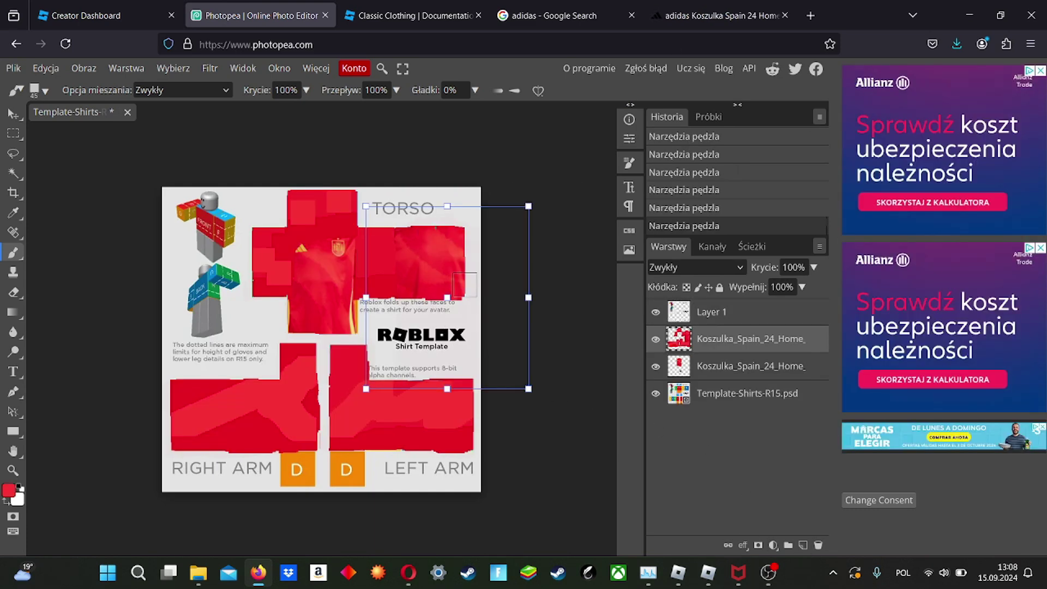
pyautogui.click(668, 367)
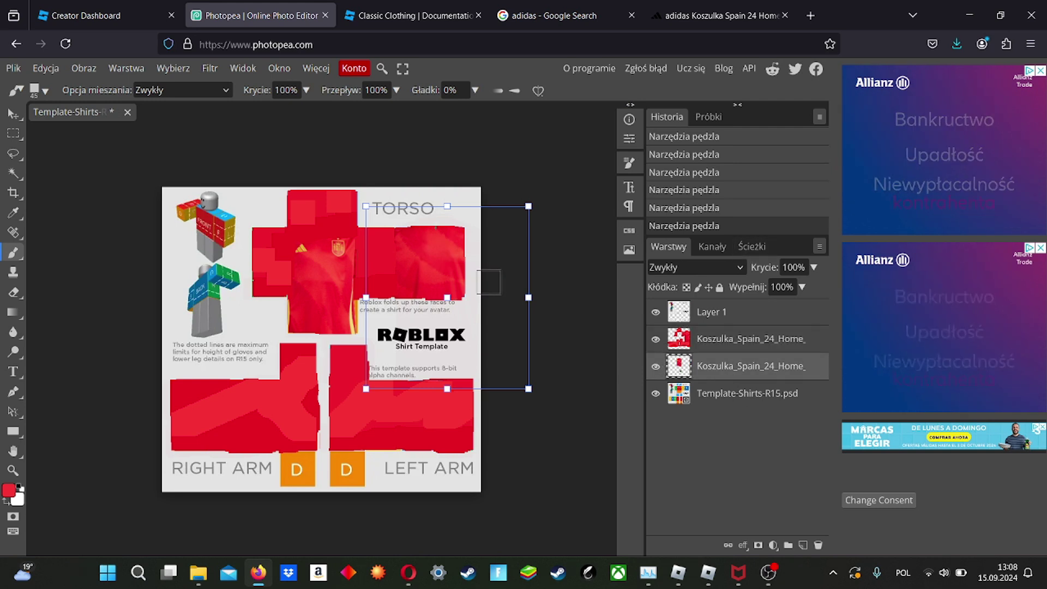
# Export the painted shirt design as the JPG image footbal
pyautogui.click(14, 68)
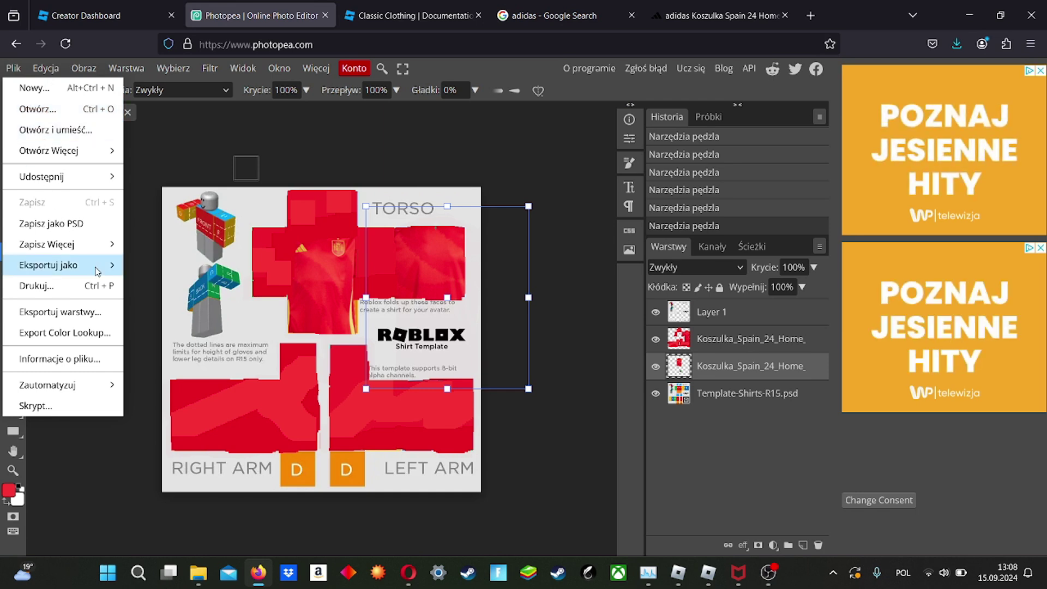
pyautogui.moveTo(93, 269)
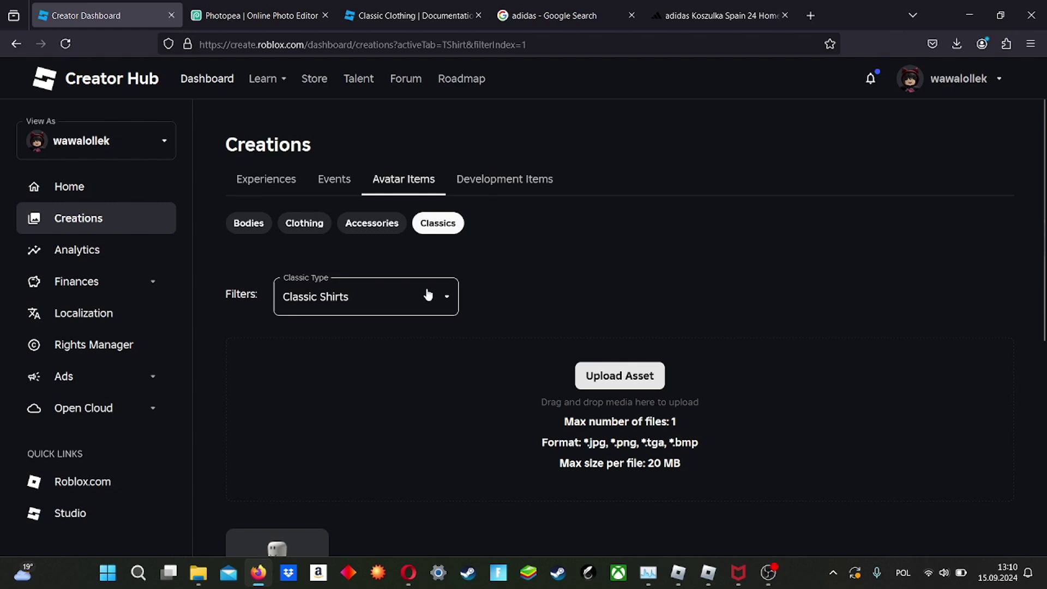
# Start a new classic shirt upload in the Creator Dashboard and attach the image footbal.jpg
pyautogui.click(603, 368)
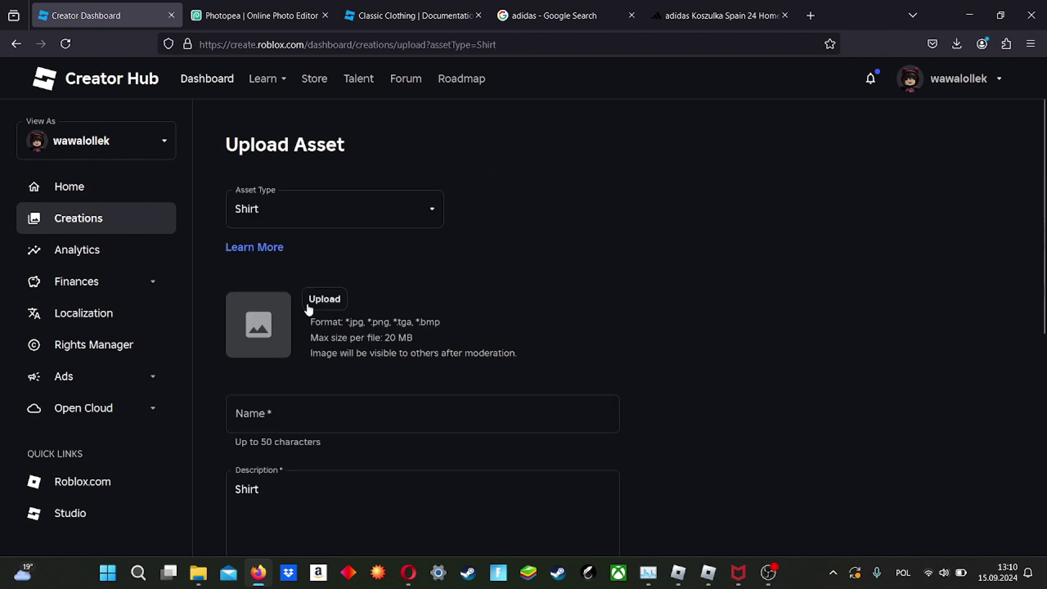
pyautogui.click(309, 299)
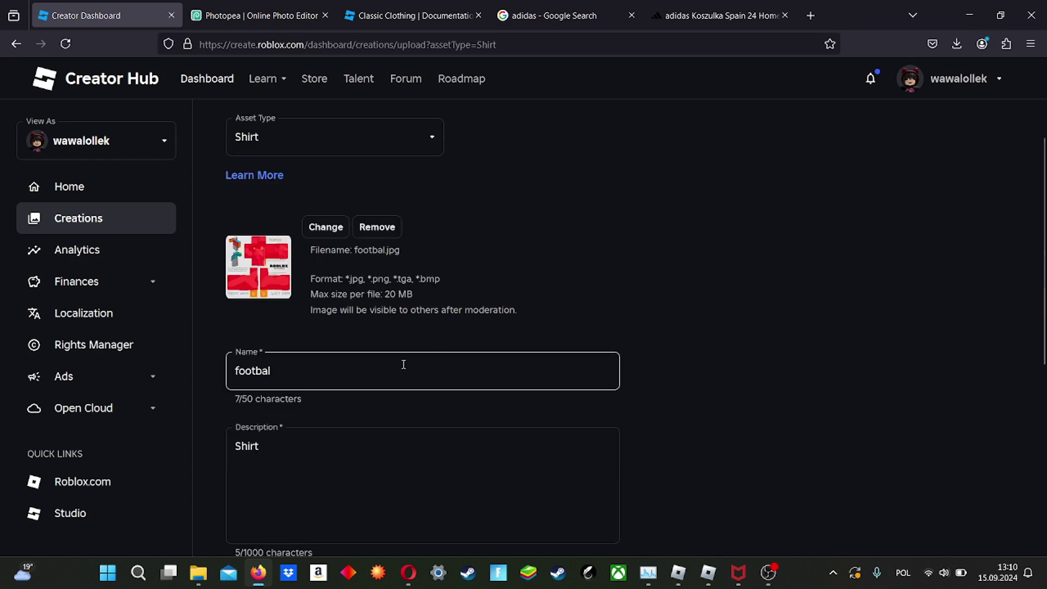
# Replace the shirt's name with "spain national team footbal"
pyautogui.click(275, 370)
pyautogui.moveTo(275, 371); pyautogui.dragTo(189, 355)
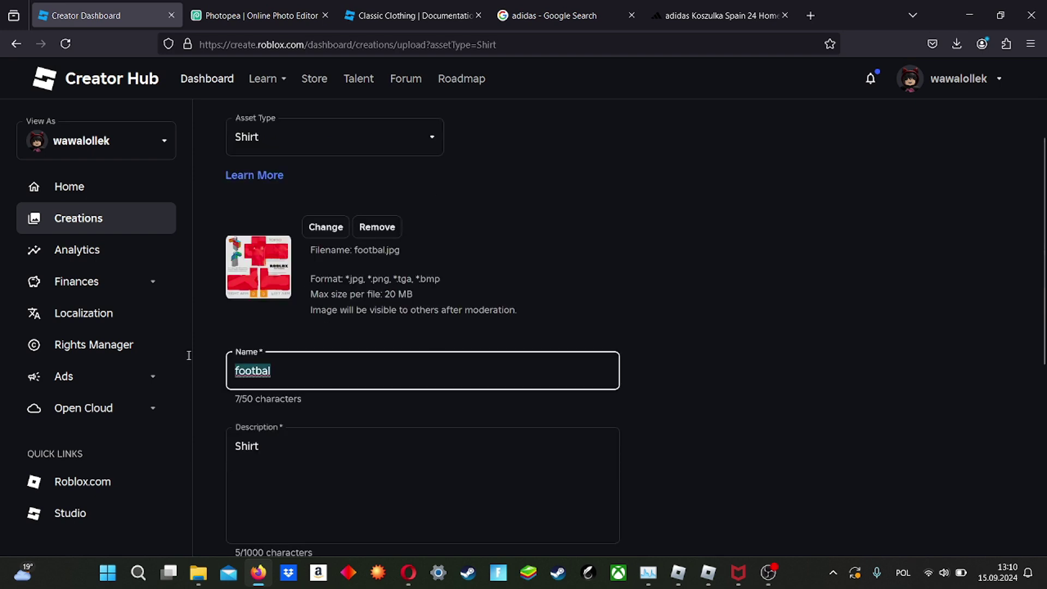
pyautogui.press('BackSpace')
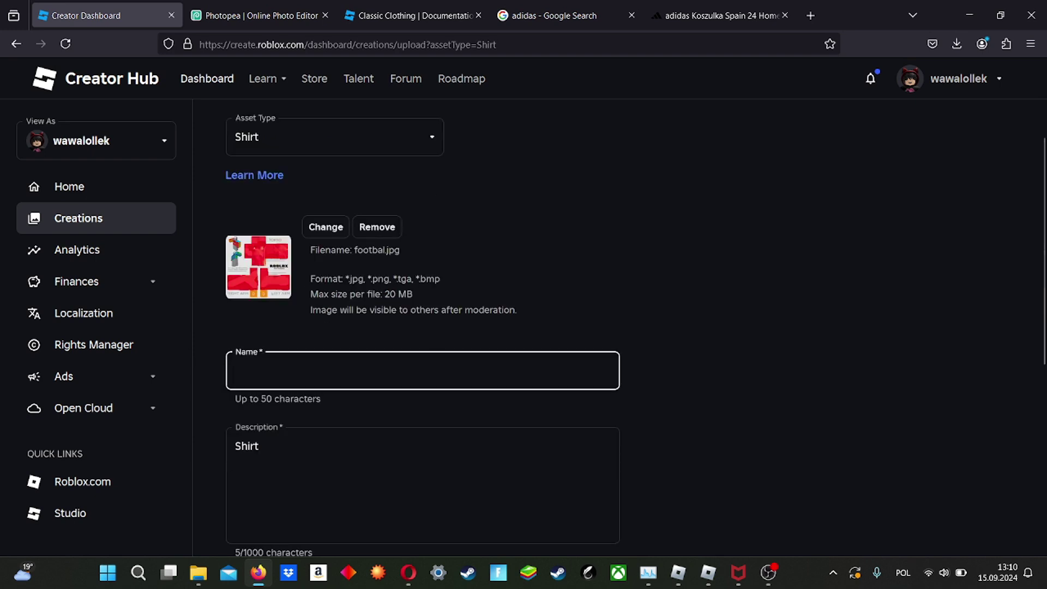
pyautogui.write('spain')
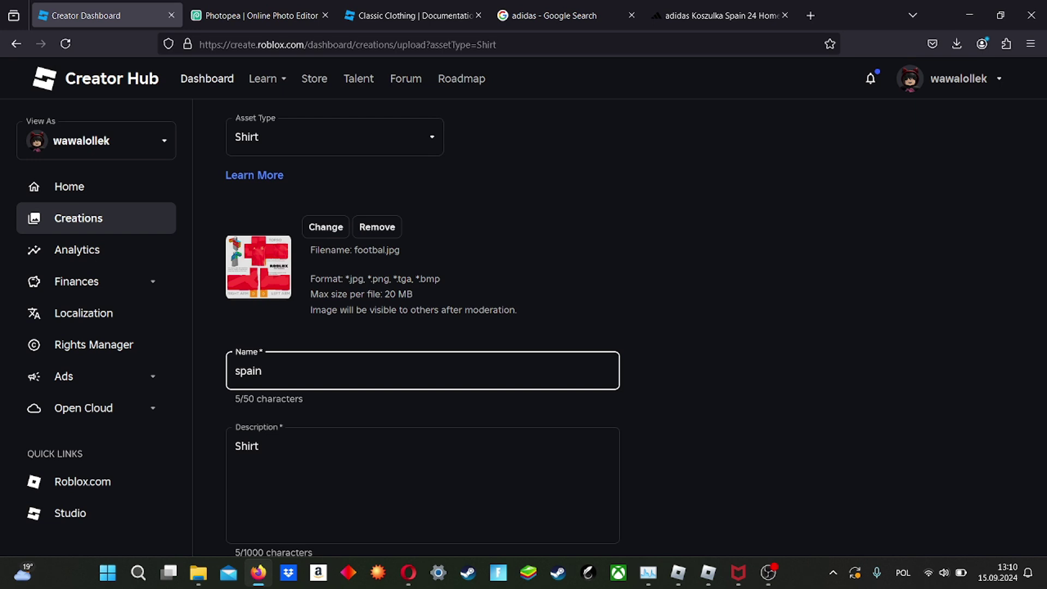
pyautogui.write(' national')
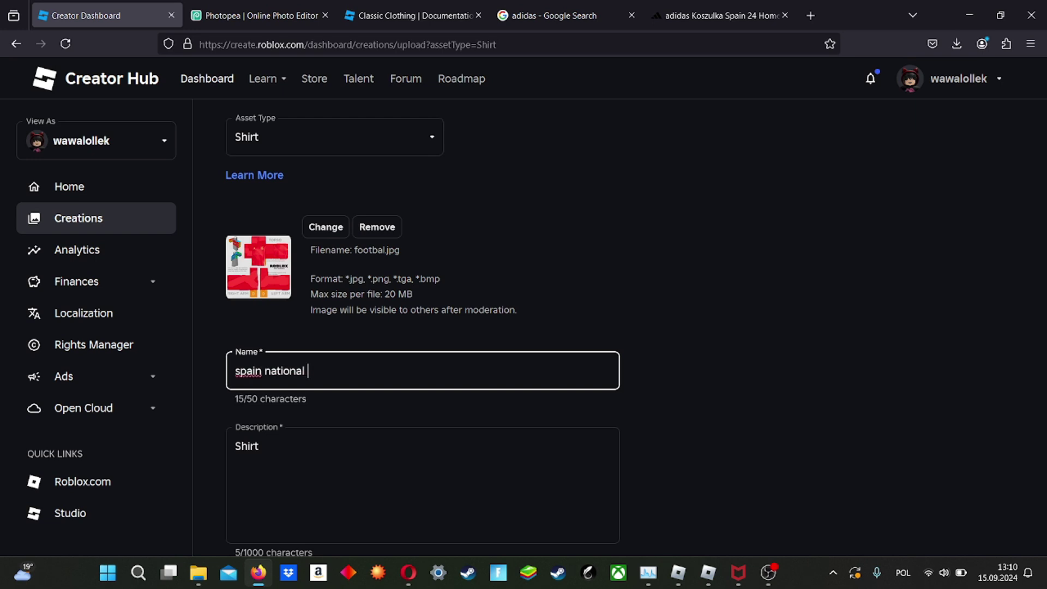
pyautogui.write(' team footbal')
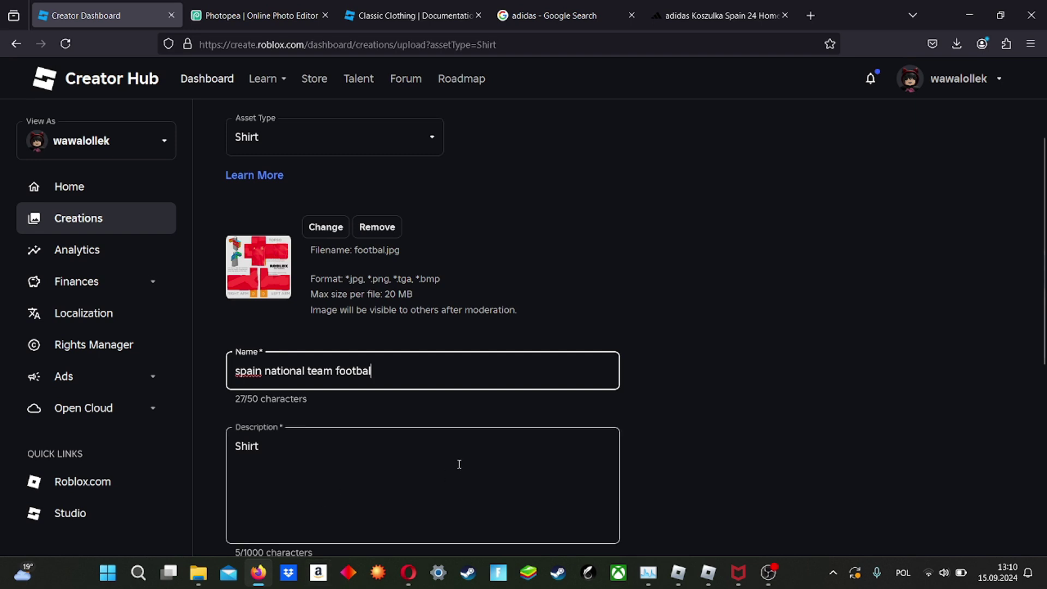
# Replace the shirt's default description with "football"
pyautogui.click(441, 456)
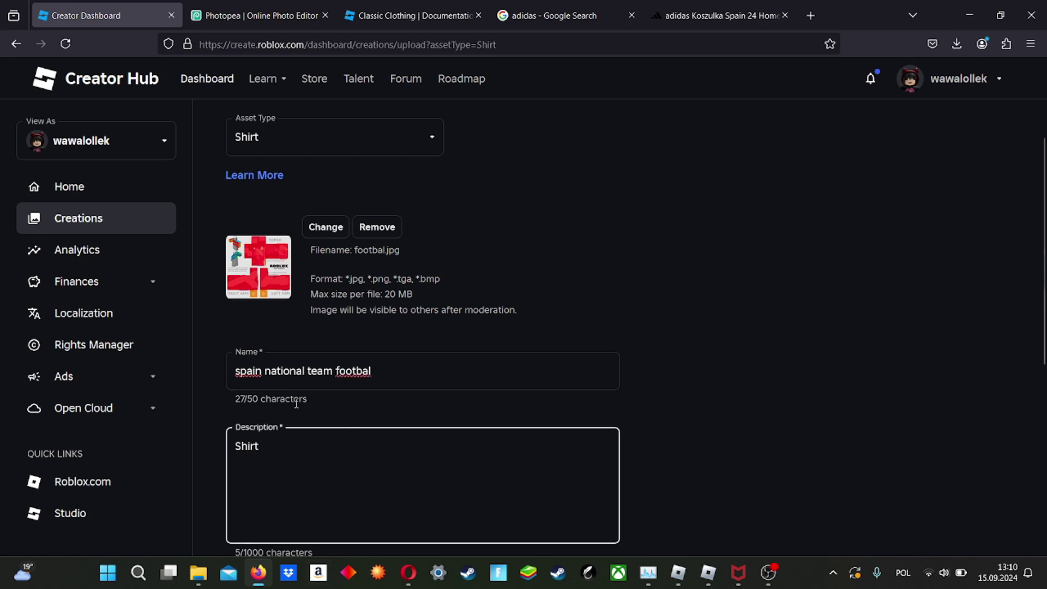
pyautogui.moveTo(293, 454); pyautogui.dragTo(218, 445)
pyautogui.press('BackSpace')
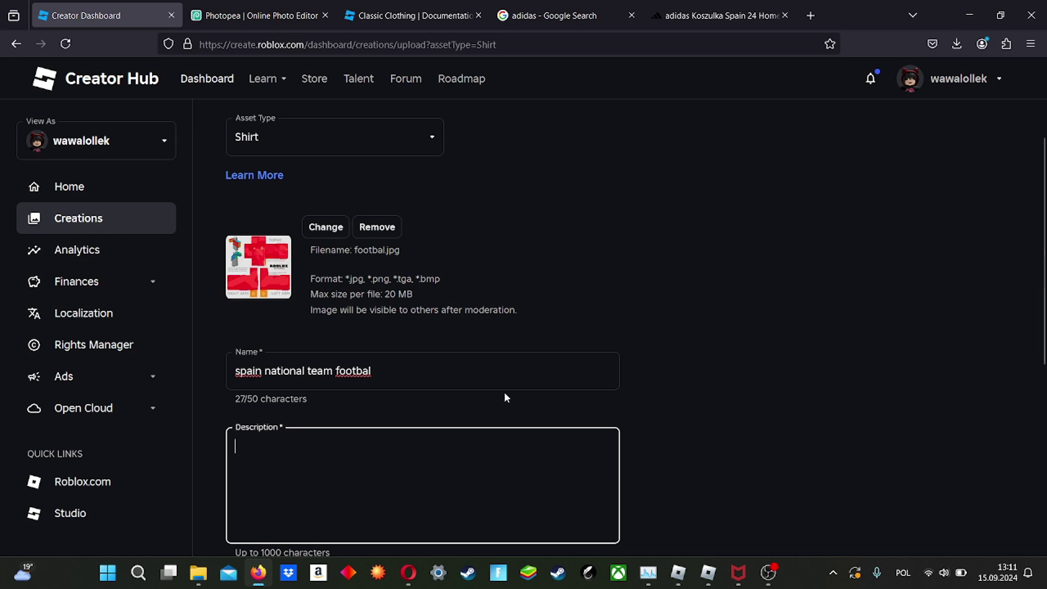
pyautogui.scroll(-4, 494, 397)
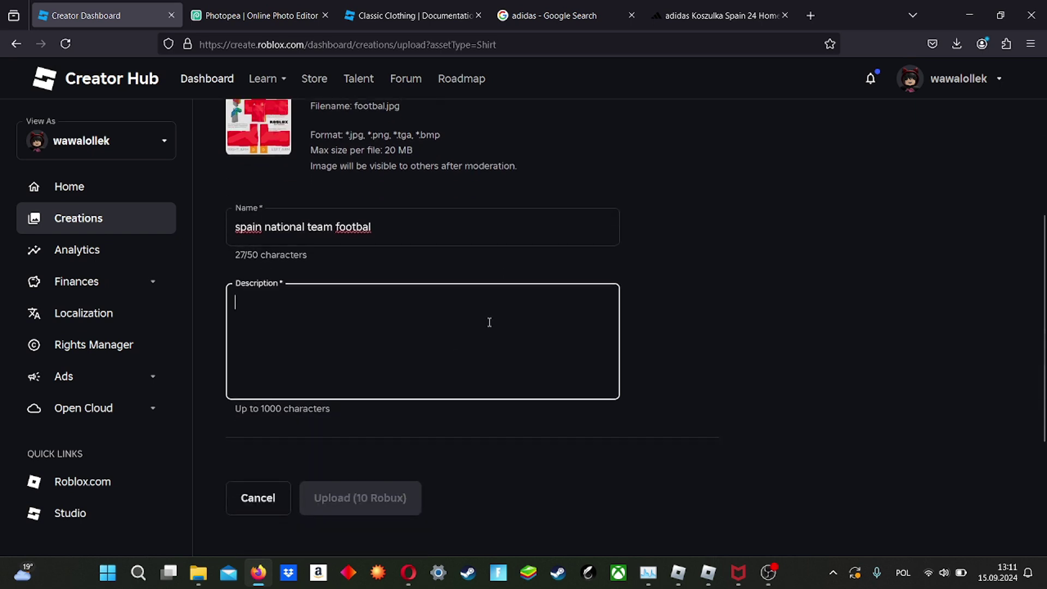
pyautogui.scroll(3, 695, 238)
pyautogui.scroll(-2, 554, 379)
pyautogui.write('football')
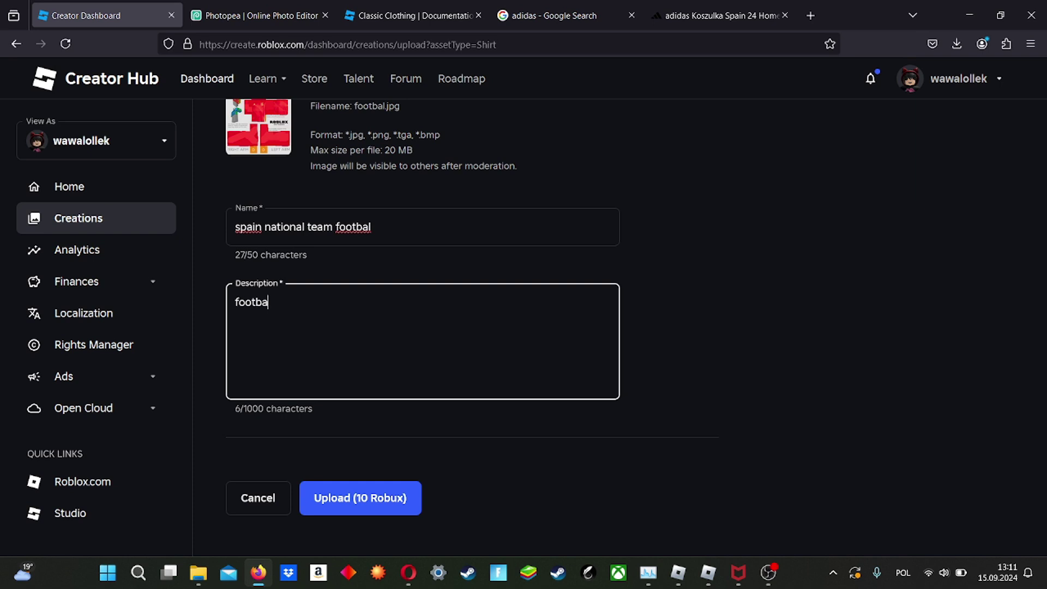
# Correct the spelling at the end of the shirt's name so it reads "spain national team football"
pyautogui.click(360, 227)
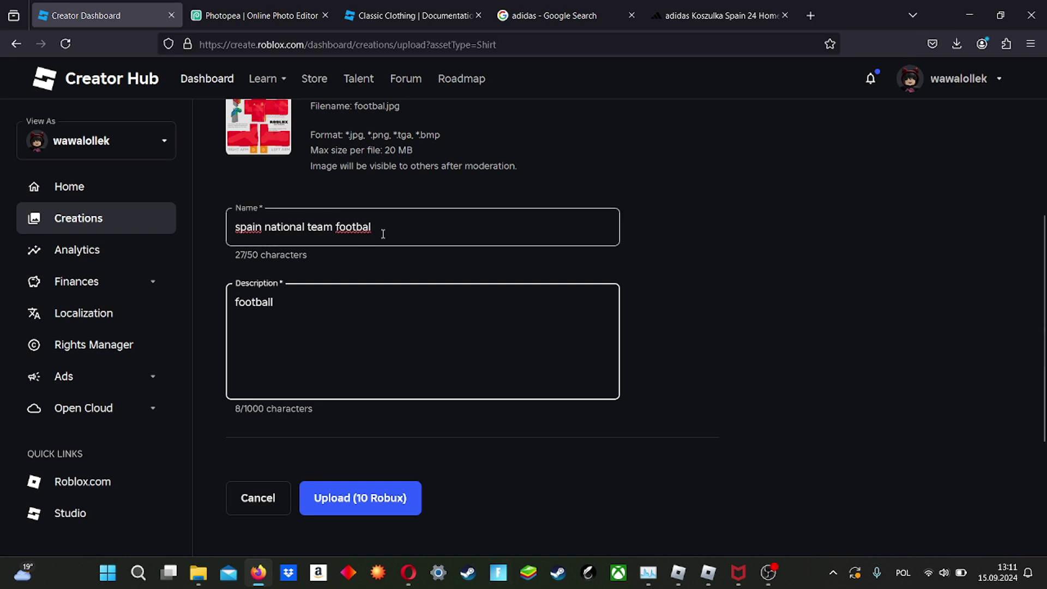
pyautogui.write('l')
pyautogui.click(358, 298)
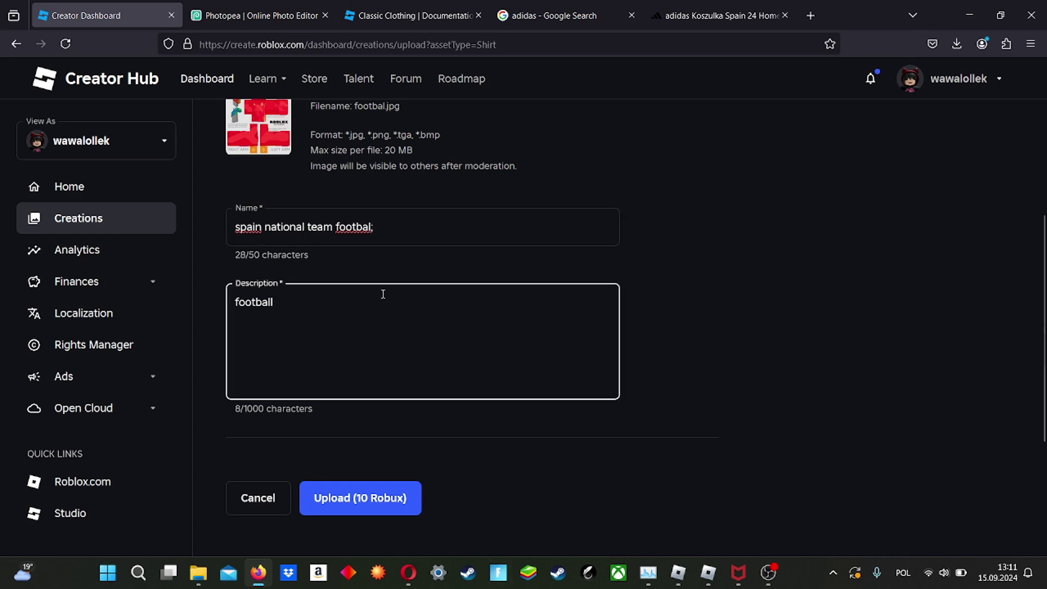
pyautogui.click(426, 236)
pyautogui.press('BackSpace')
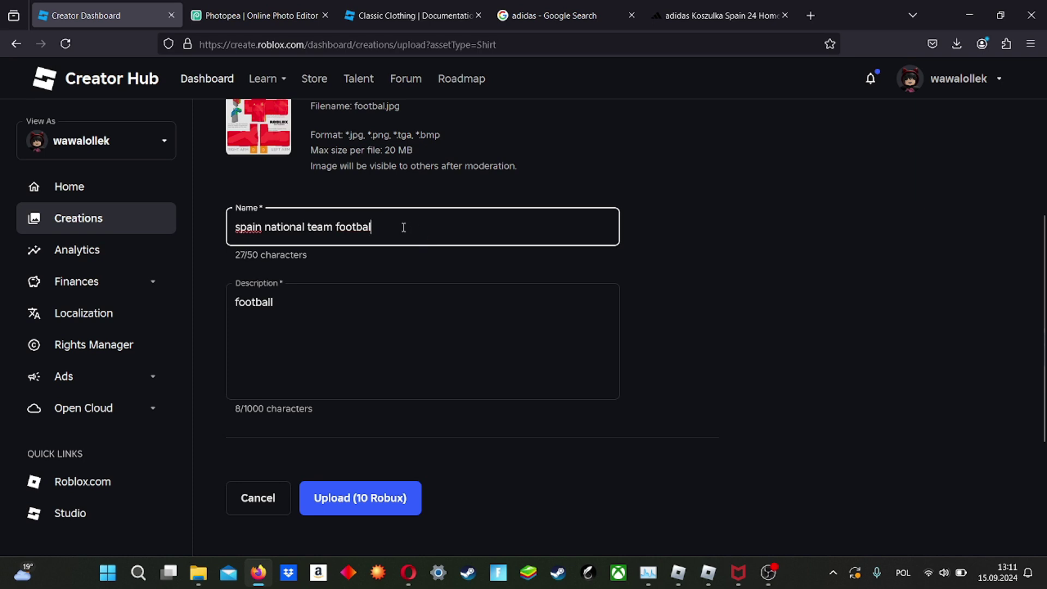
pyautogui.write('l')
# Extend the shirt's description to "football shirt for fans spain"
pyautogui.click(361, 291)
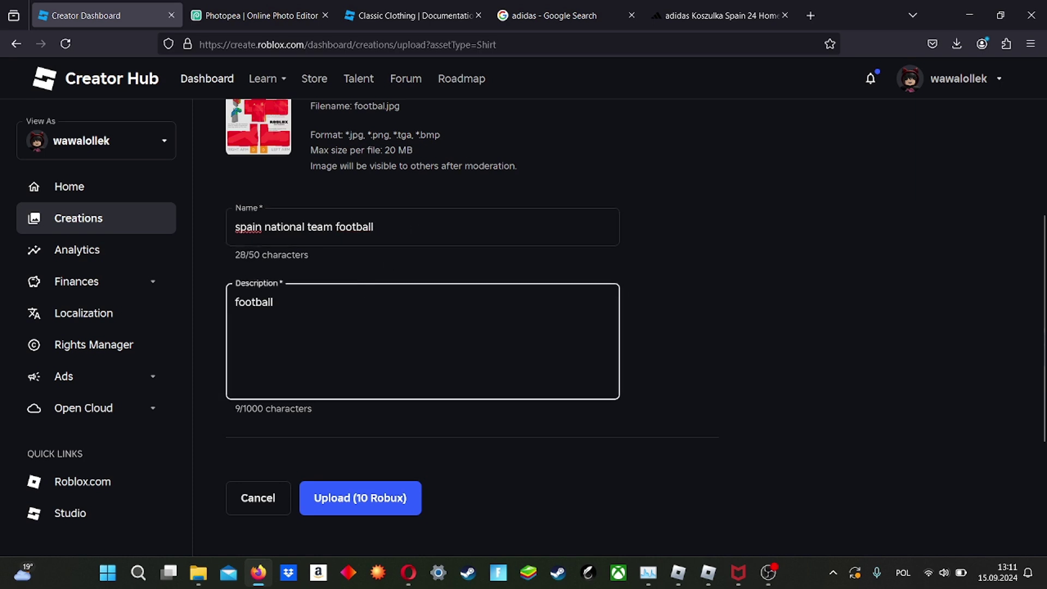
pyautogui.write('shirt for fans')
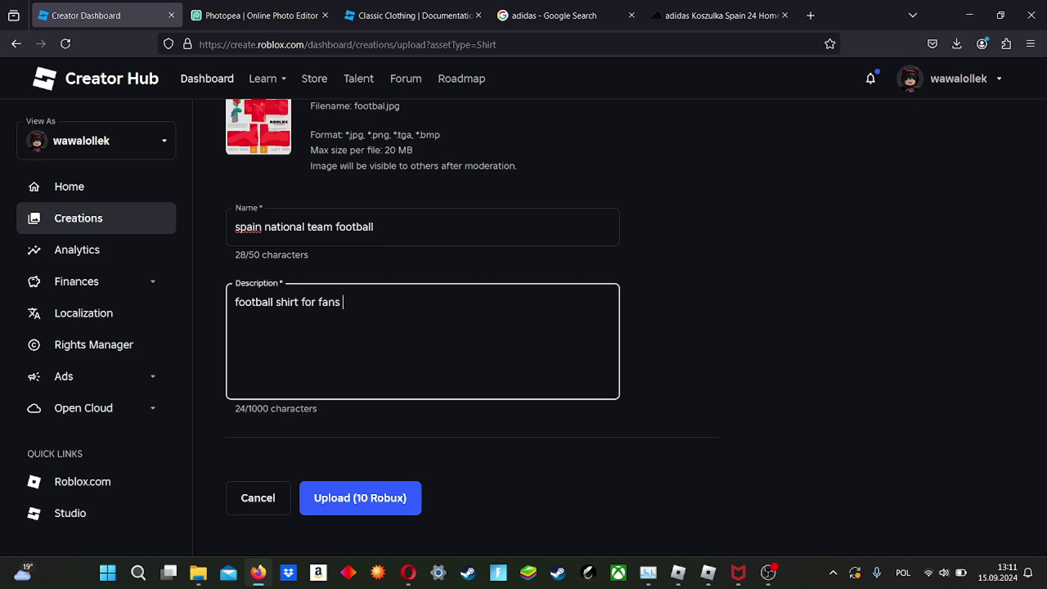
pyautogui.write(' spain')
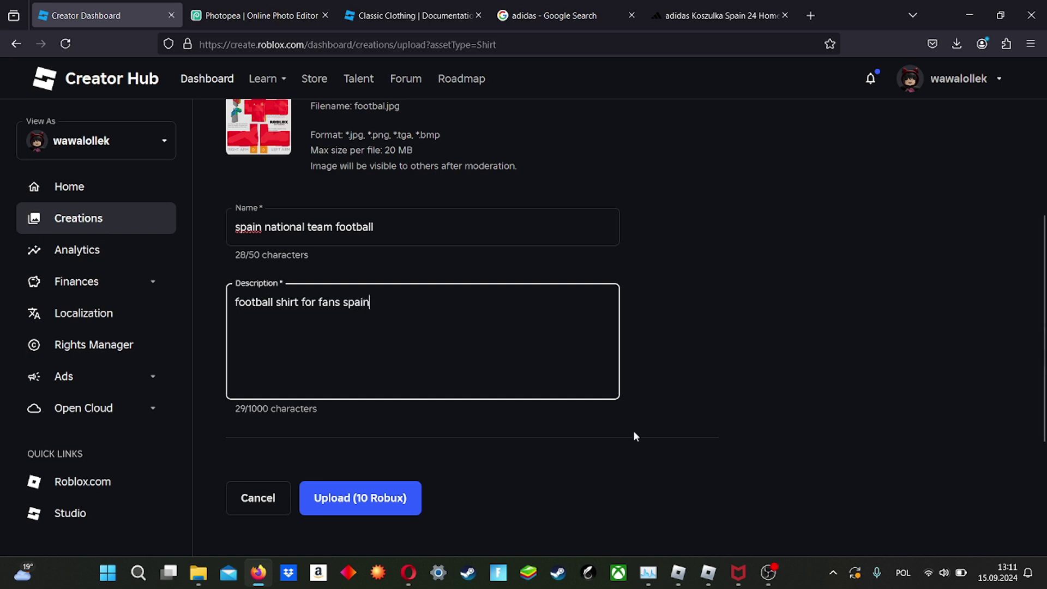
# Upload the shirt for 10 Robux and confirm the fee
pyautogui.click(475, 454)
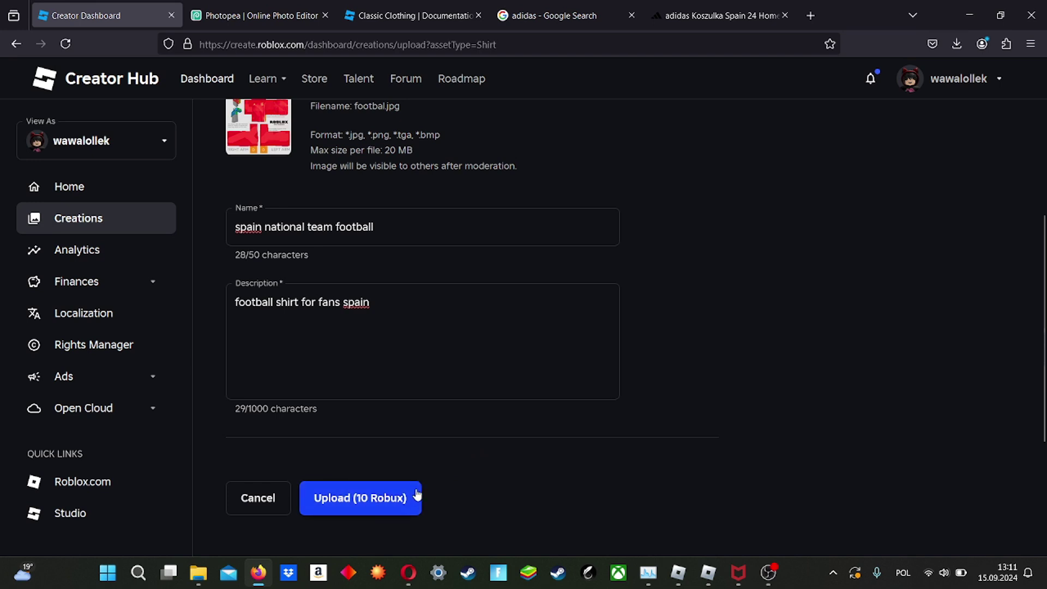
pyautogui.click(380, 501)
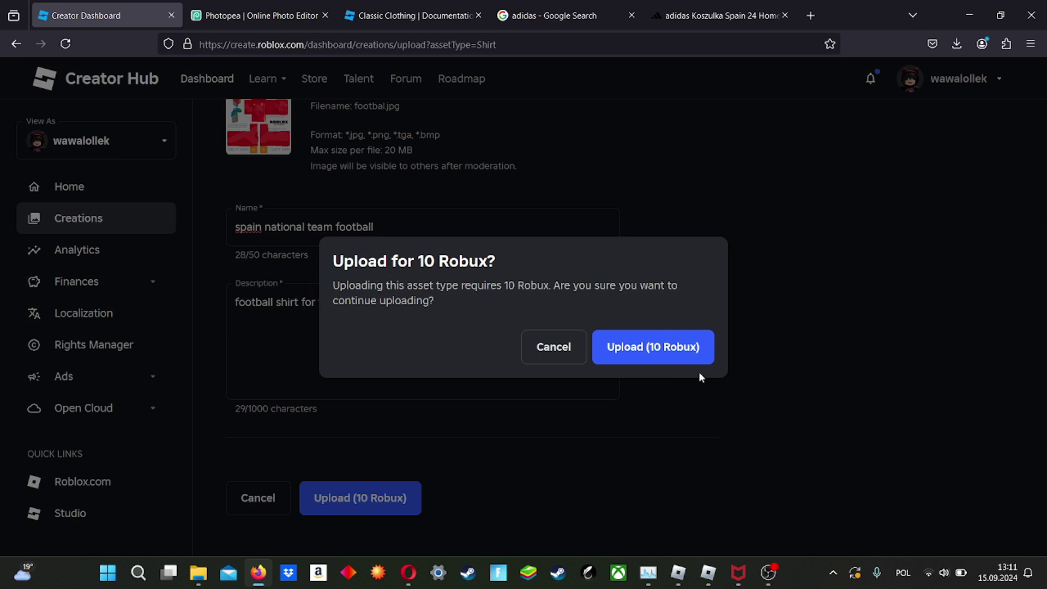
pyautogui.click(683, 349)
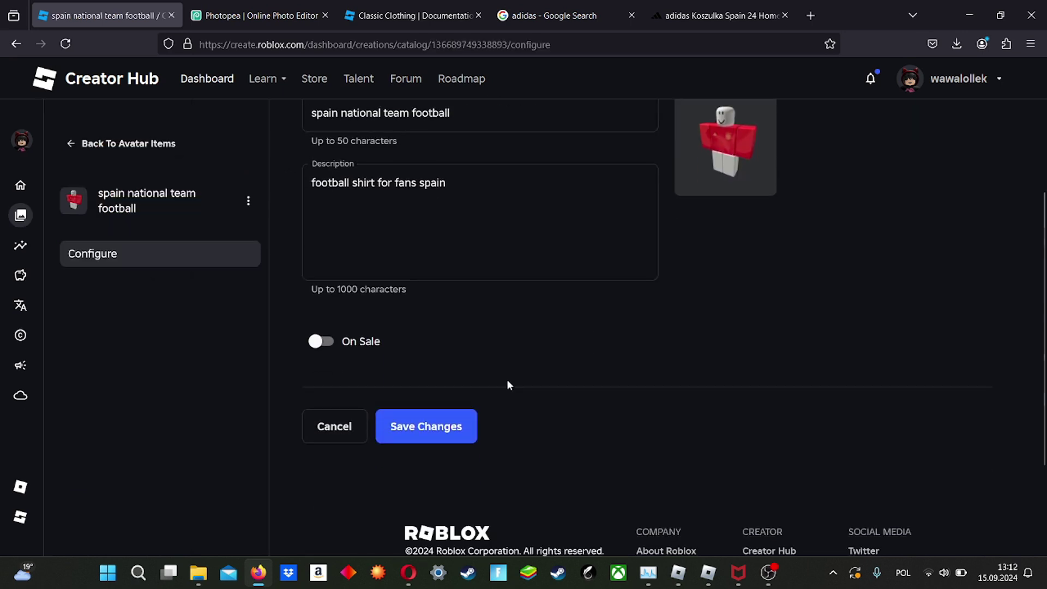
# Put the uploaded shirt on sale at a price of 5 Robux and publish it
pyautogui.scroll(2, 374, 344)
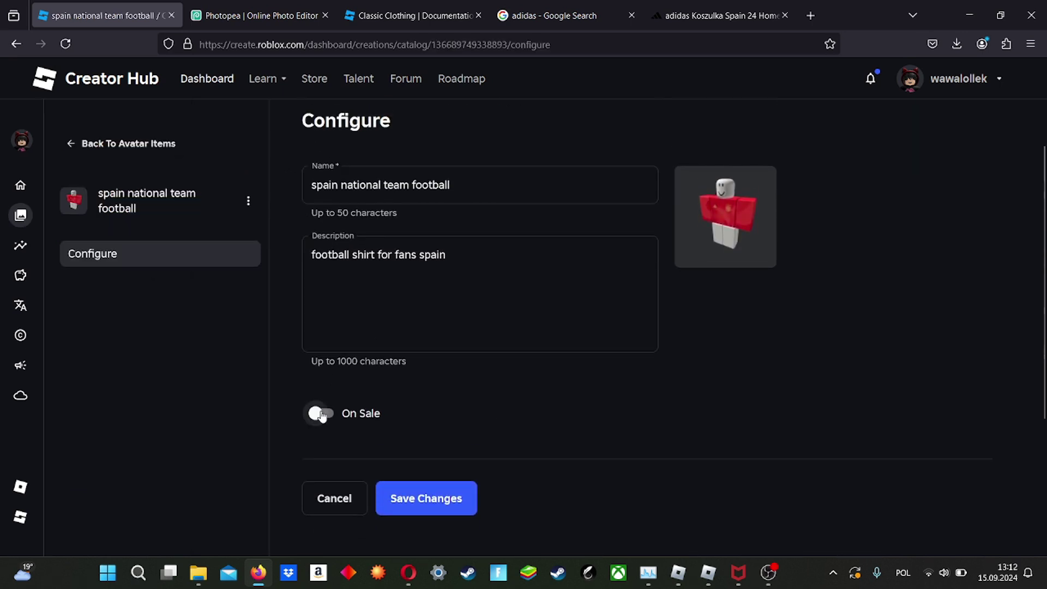
pyautogui.click(358, 415)
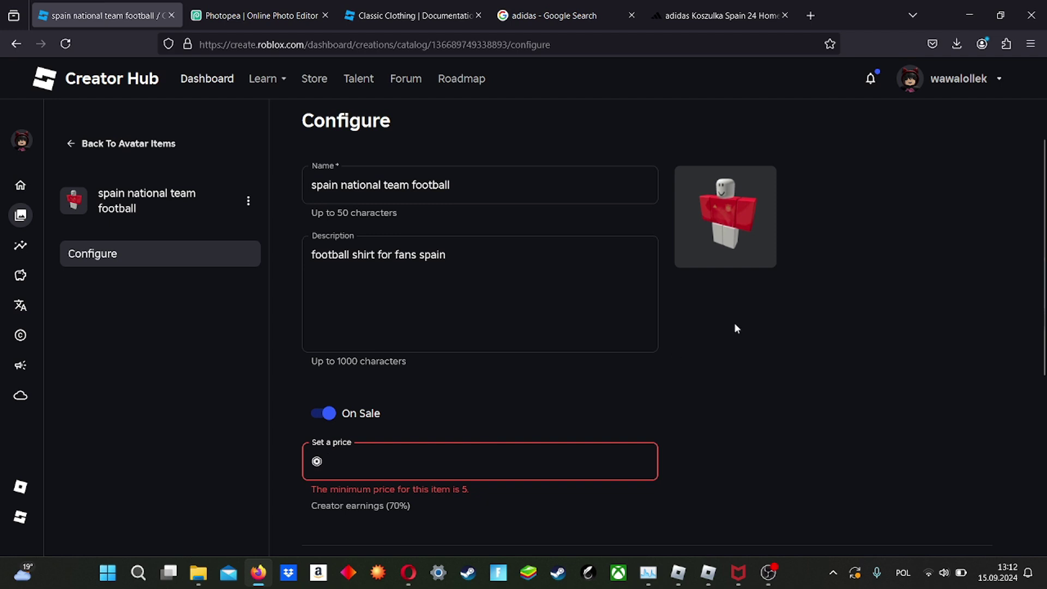
pyautogui.write('5')
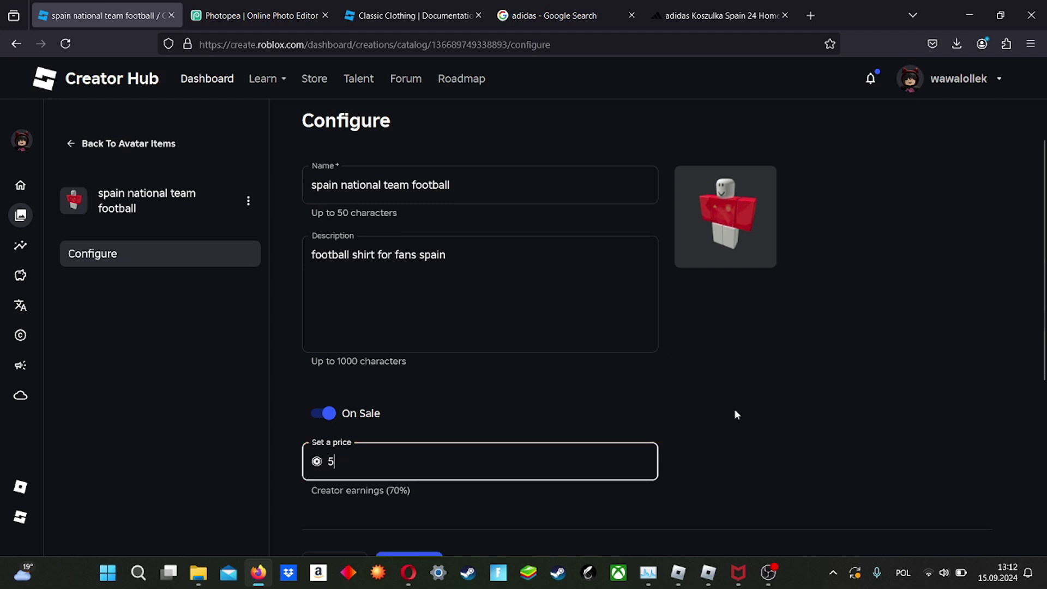
pyautogui.click(732, 414)
pyautogui.scroll(-3, 544, 439)
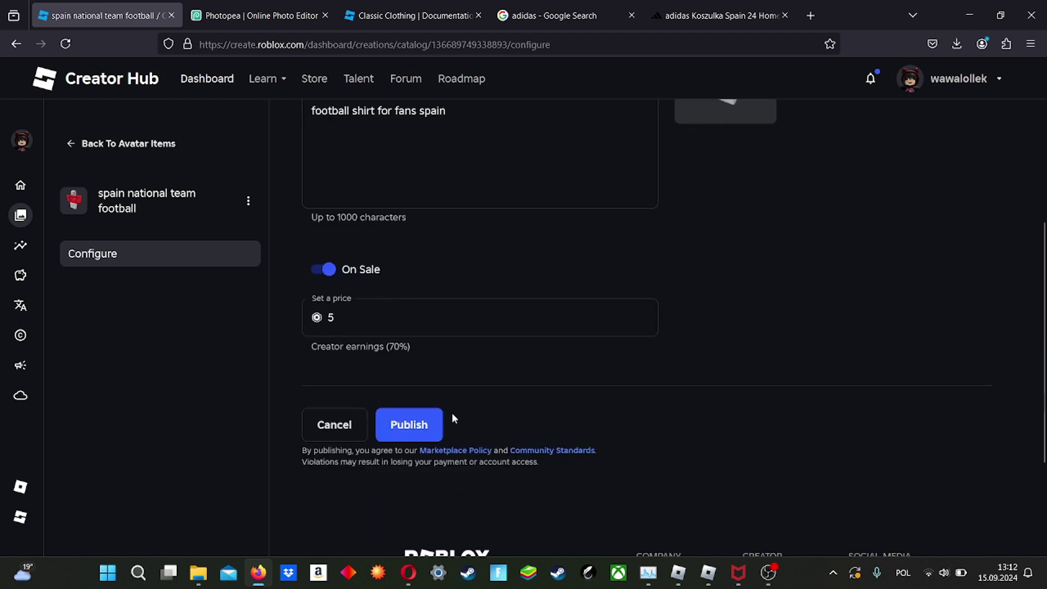
pyautogui.click(409, 425)
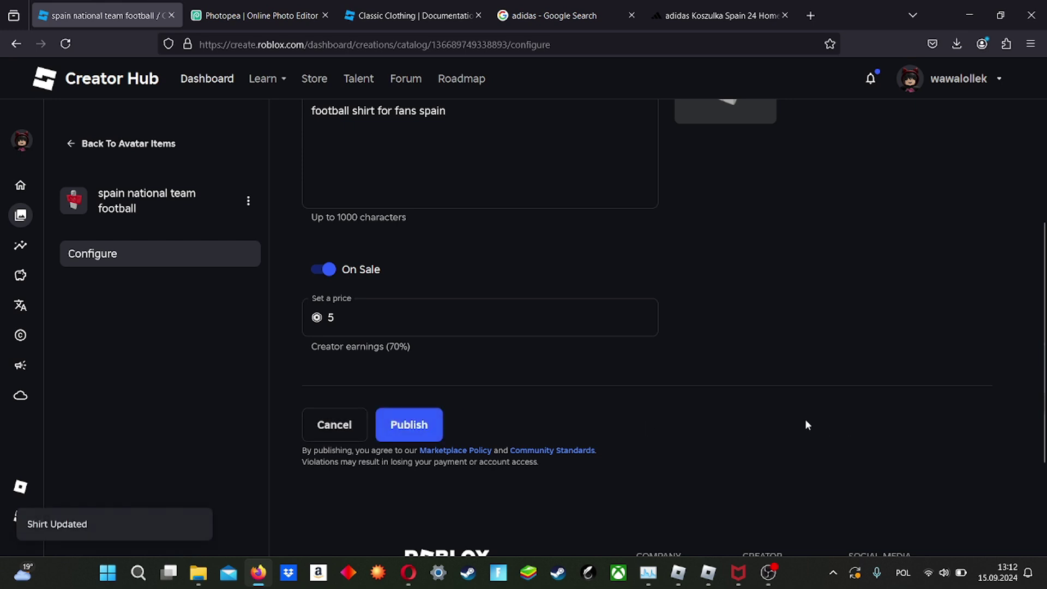
pyautogui.scroll(-4, 794, 424)
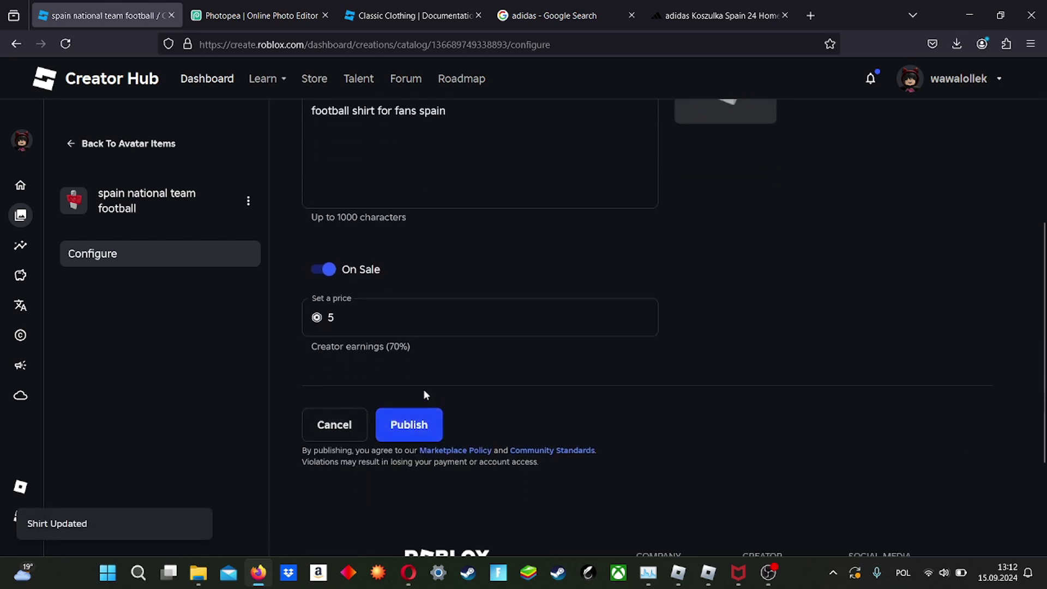
# Open the spain national team football shirt's page on Roblox and rotate the 3D avatar preview to inspect it
pyautogui.click(249, 202)
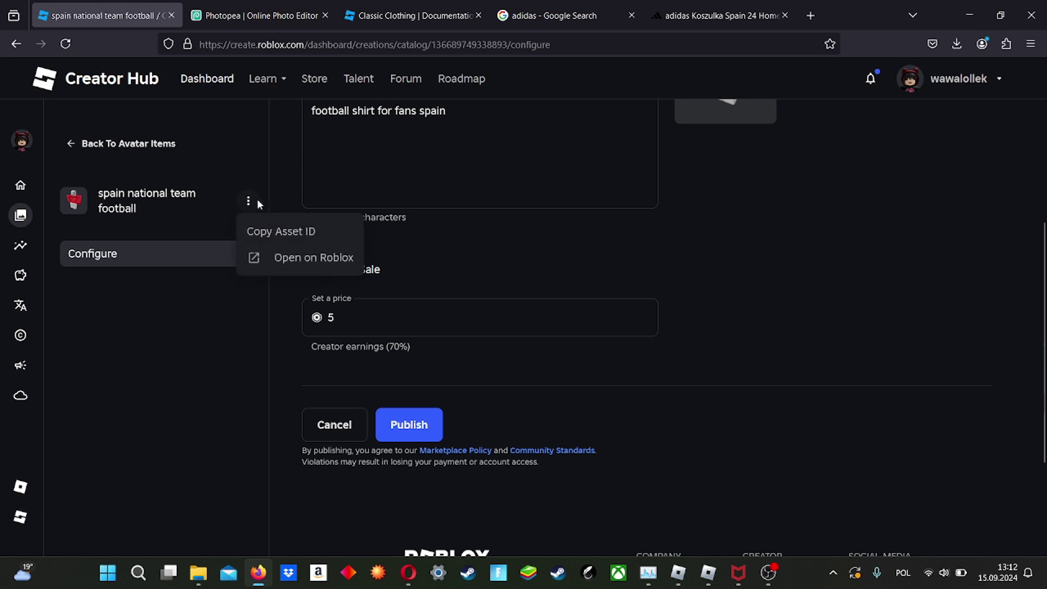
pyautogui.click(322, 259)
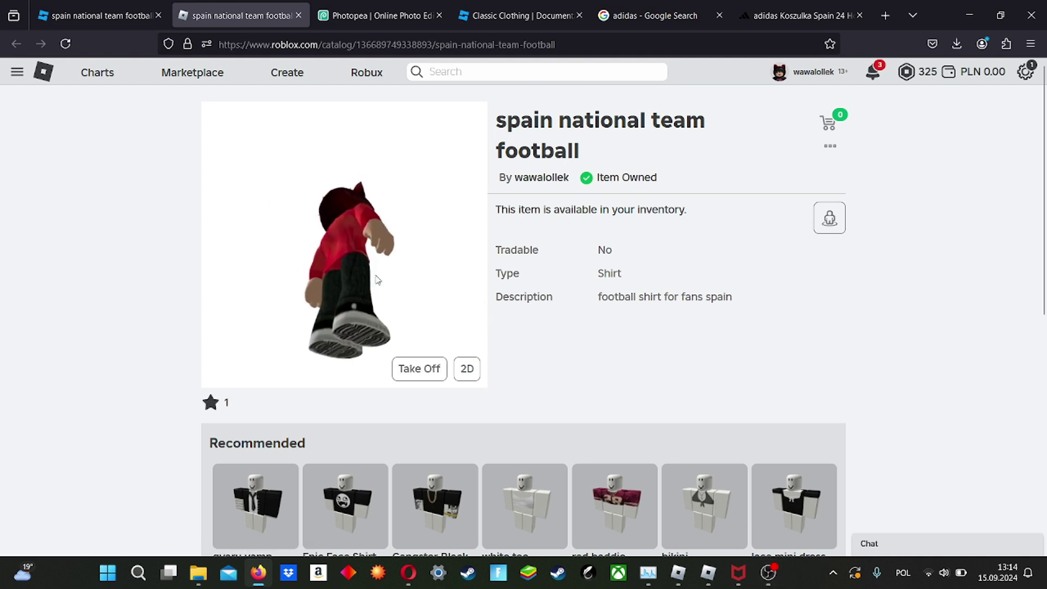
pyautogui.moveTo(393, 223); pyautogui.dragTo(325, 243)
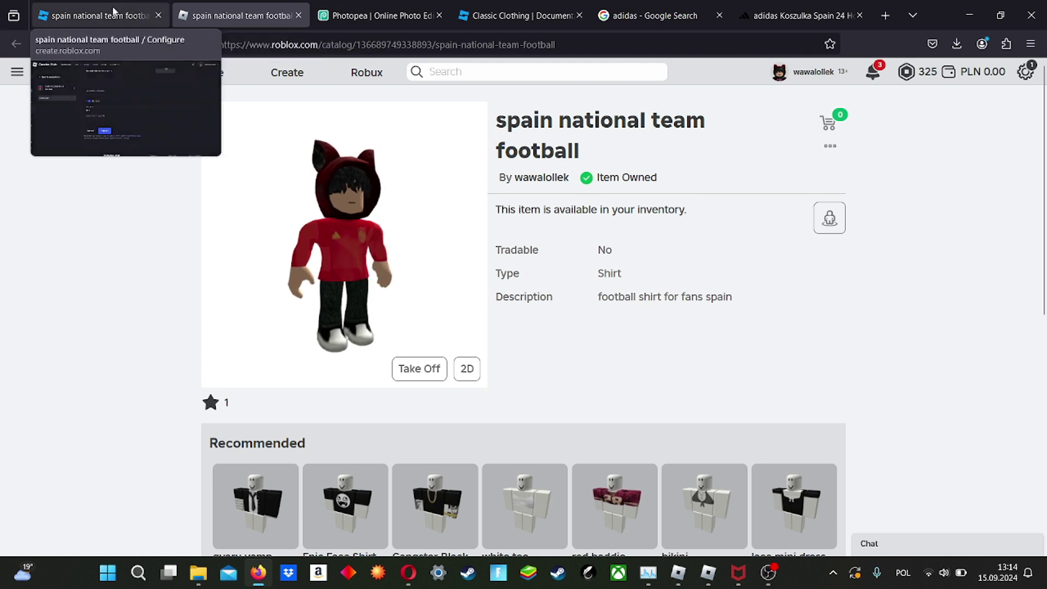
# Return to the Creator Dashboard and list the account's Classic Shirts among its avatar items
pyautogui.click(102, 21)
pyautogui.click(104, 143)
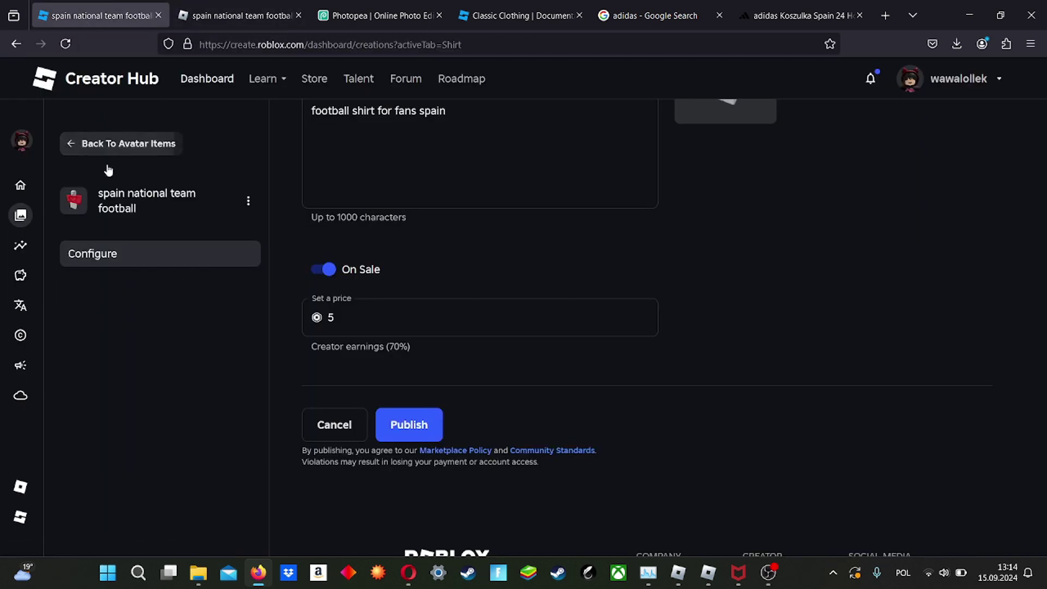
pyautogui.scroll(-1, 420, 355)
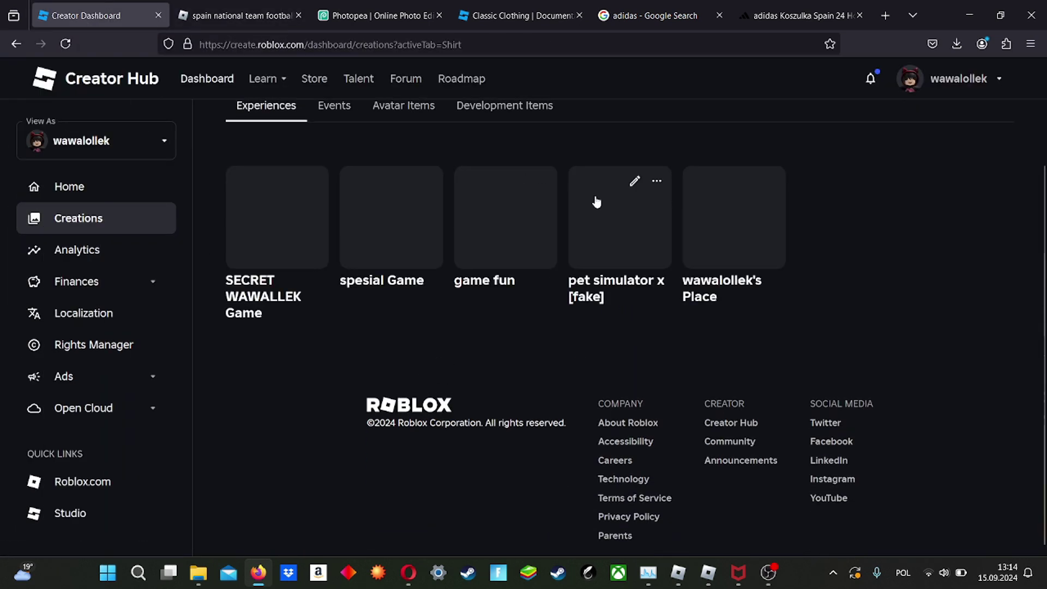
pyautogui.click(408, 109)
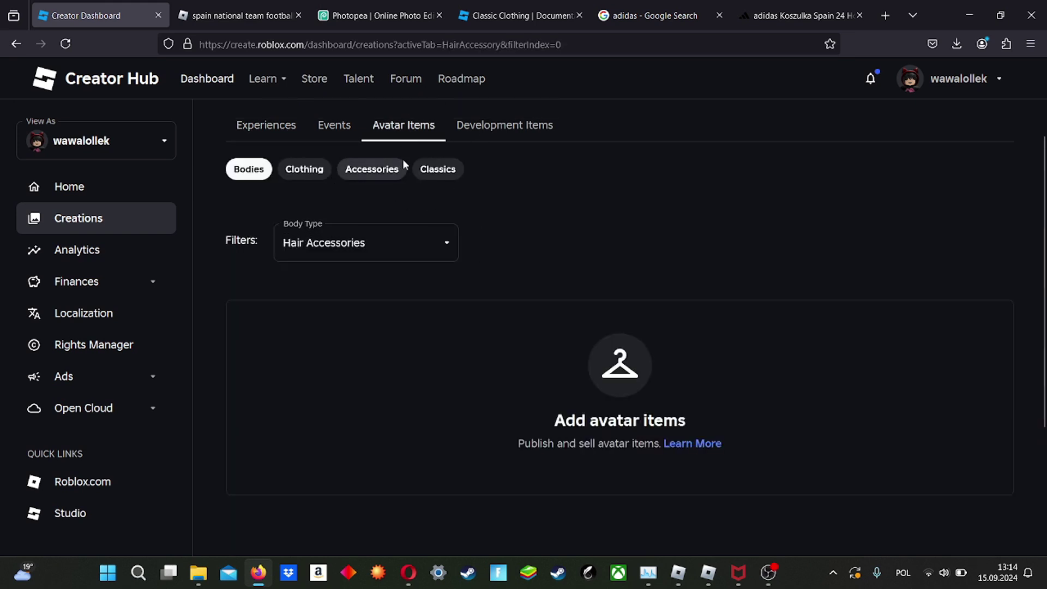
pyautogui.click(446, 171)
pyautogui.click(438, 241)
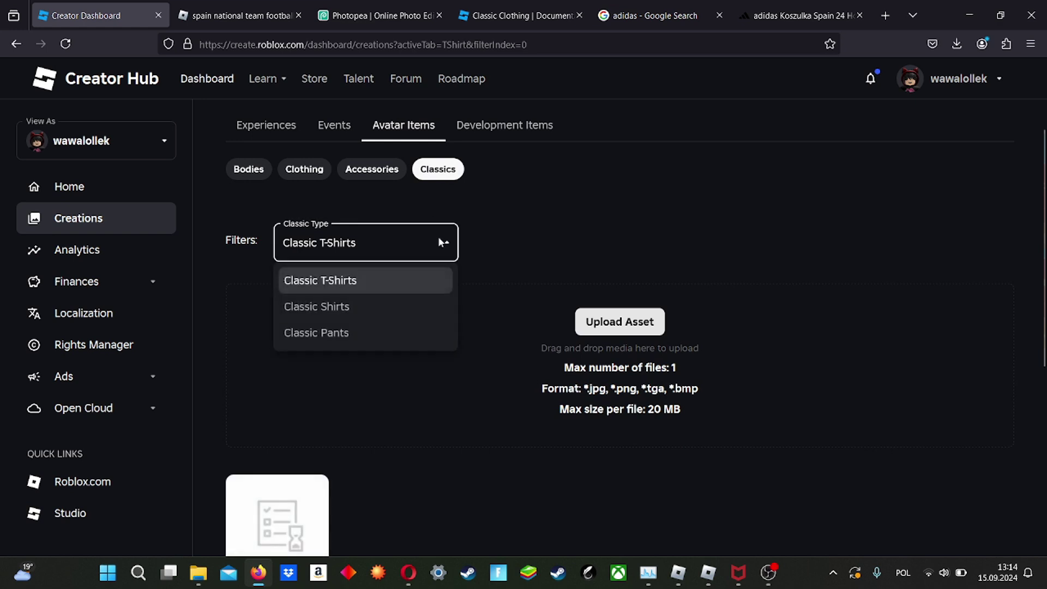
pyautogui.click(376, 308)
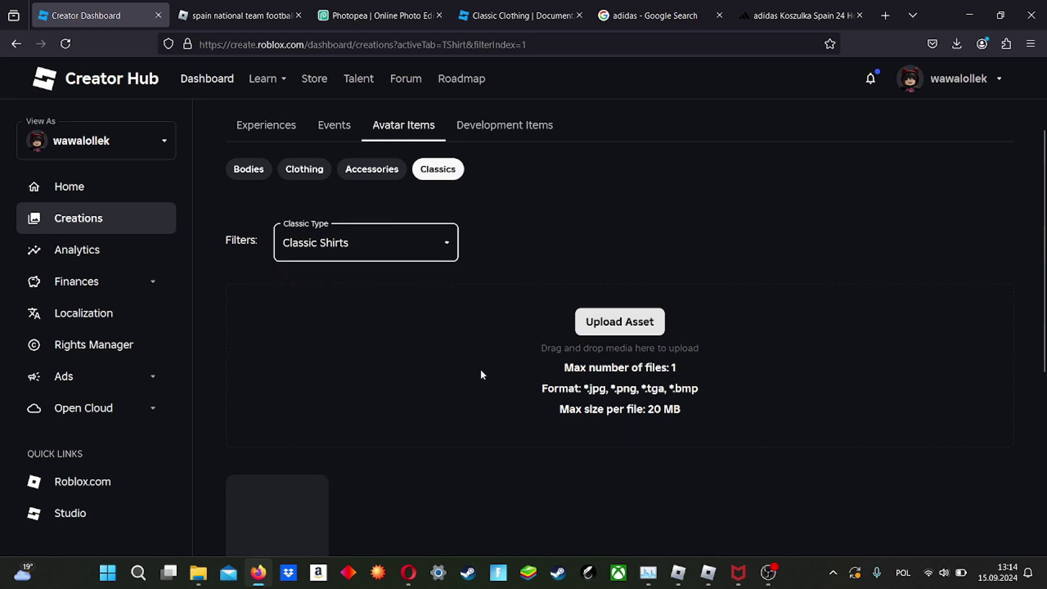
pyautogui.scroll(-2, 491, 366)
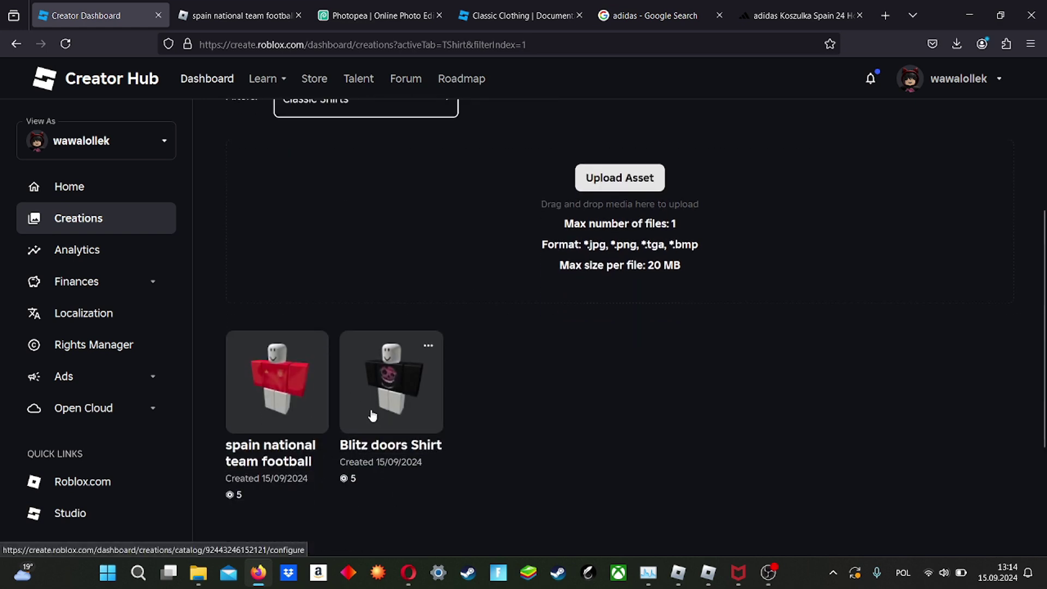
# Open the Blitz doors Shirt's configuration and review its sale settings and its options for copying the asset ID or opening on Roblox
pyautogui.click(392, 410)
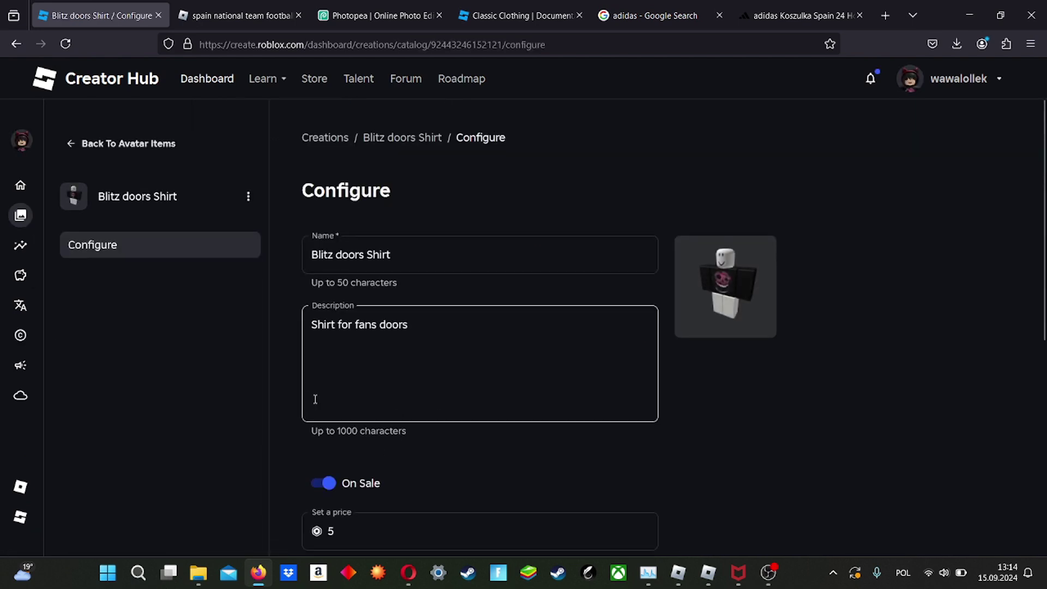
pyautogui.scroll(-2, 326, 363)
pyautogui.click(253, 196)
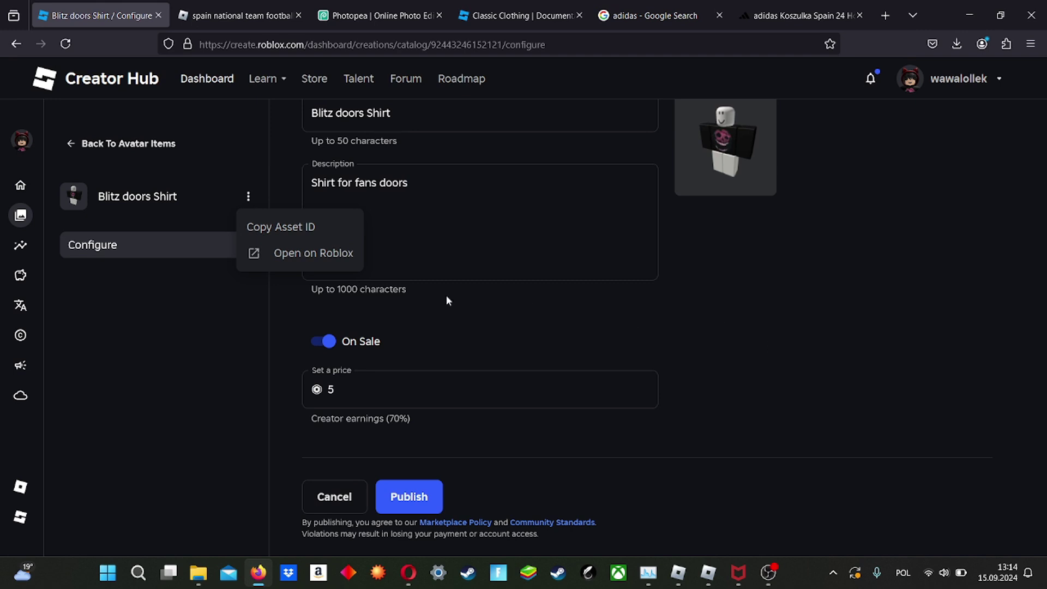
pyautogui.click(835, 257)
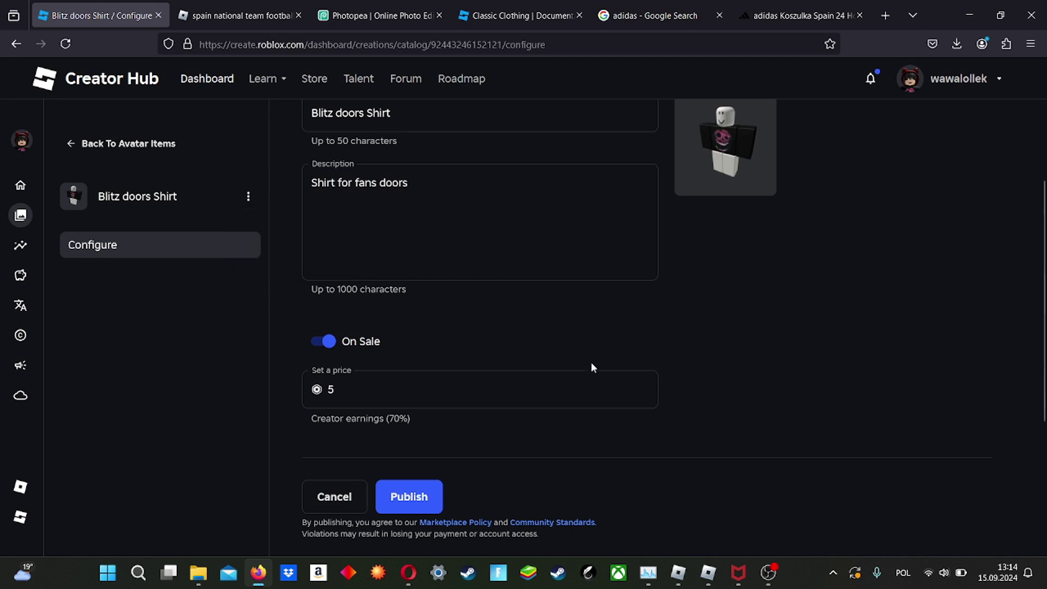
pyautogui.scroll(3, 592, 363)
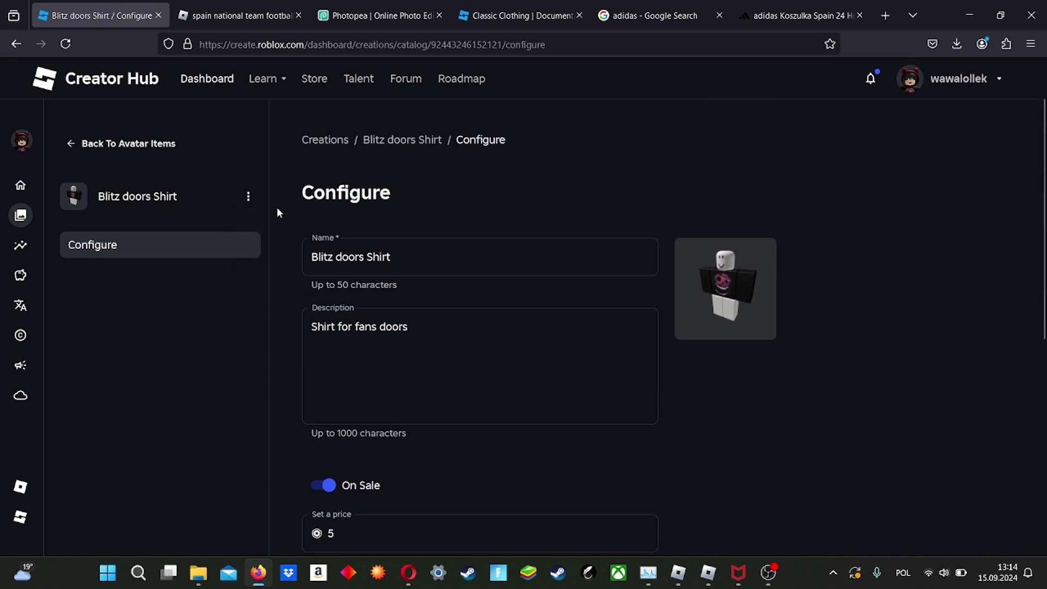